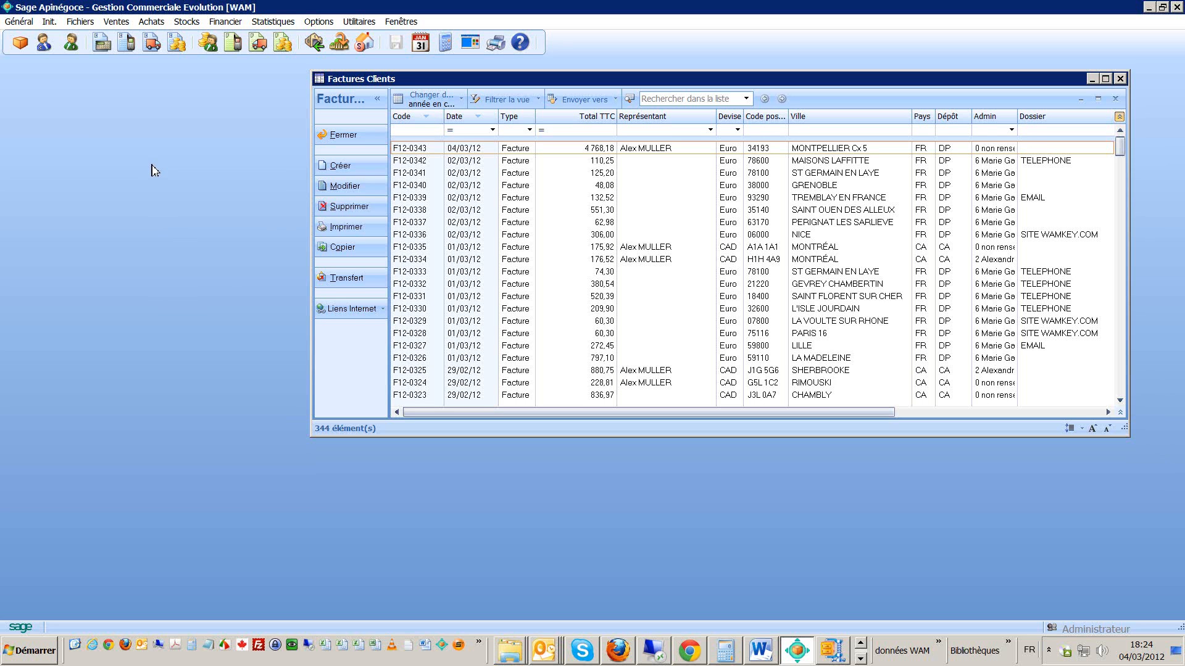
Step: Open the ADF commission calculation table, resize its columns so the amounts, percentage and period are readable, and save and close it
left_click(50, 25)
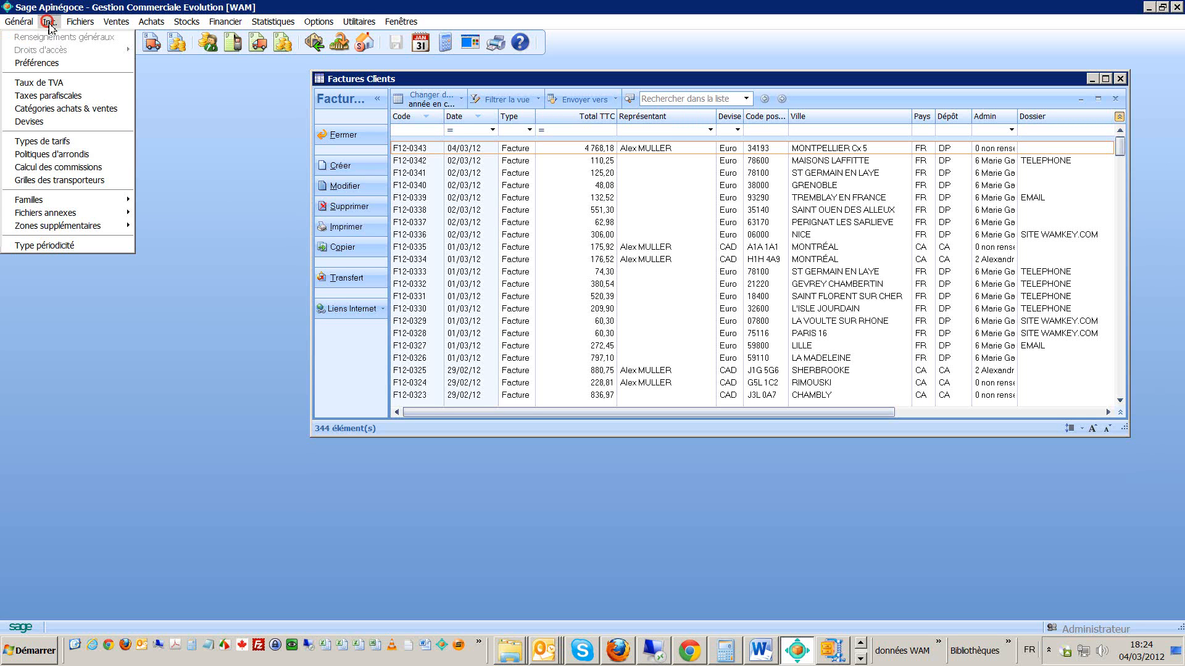
left_click(77, 166)
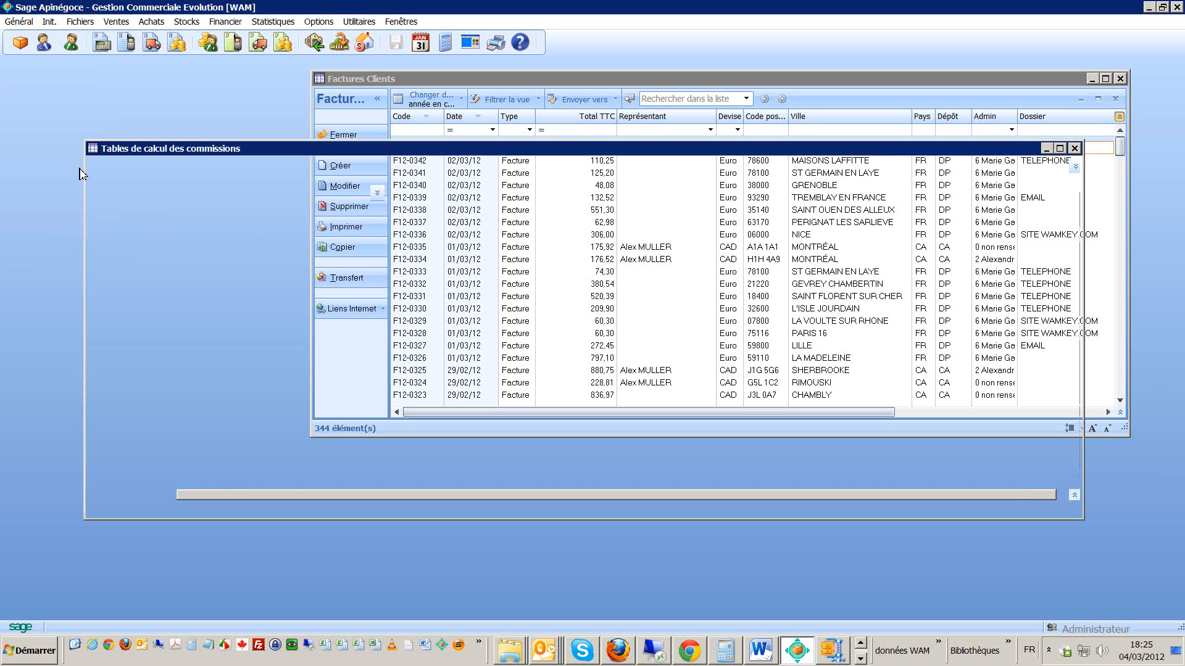
double_click(213, 182)
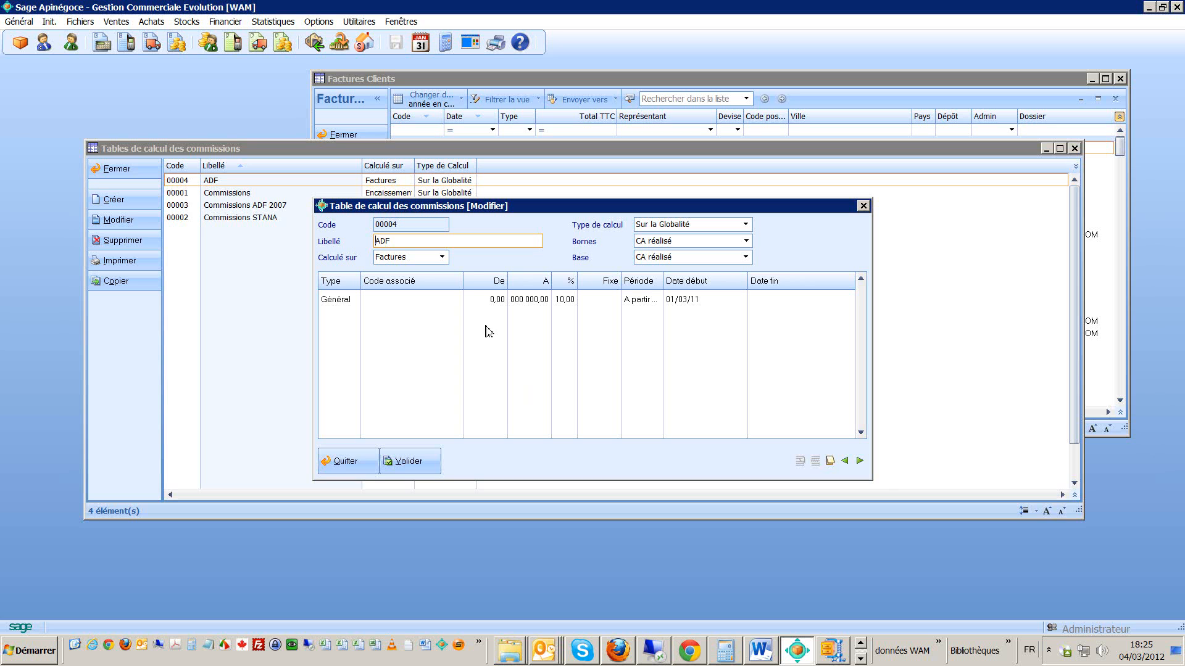
left_click_drag(463, 285, 441, 286)
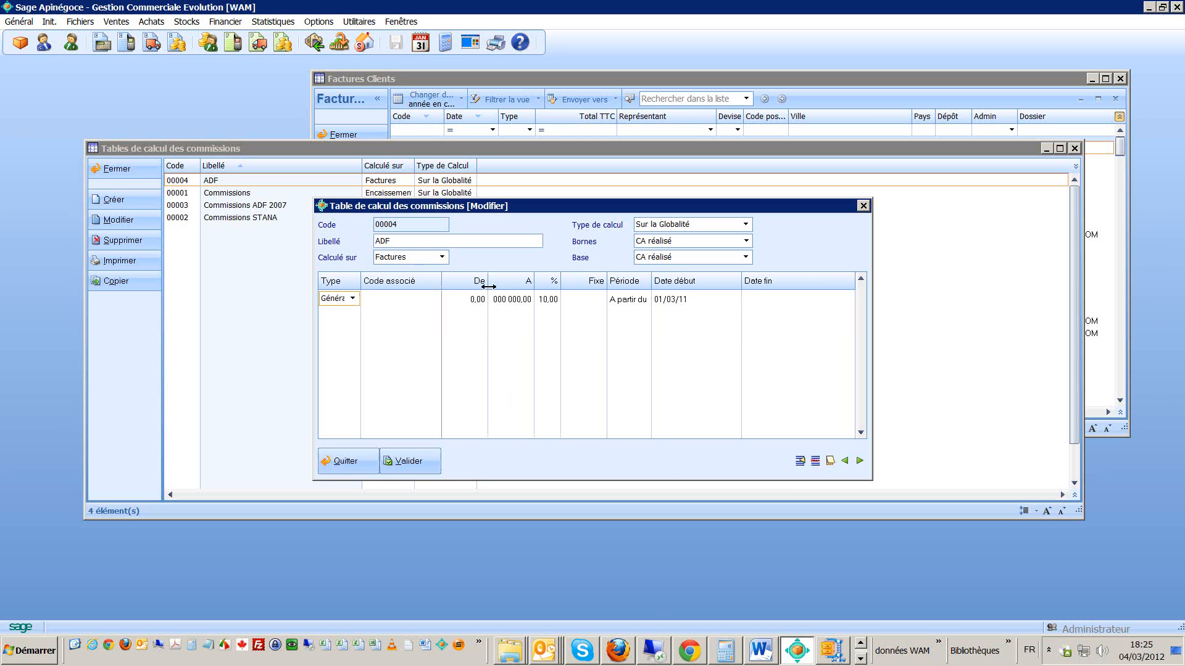
left_click_drag(534, 277, 561, 278)
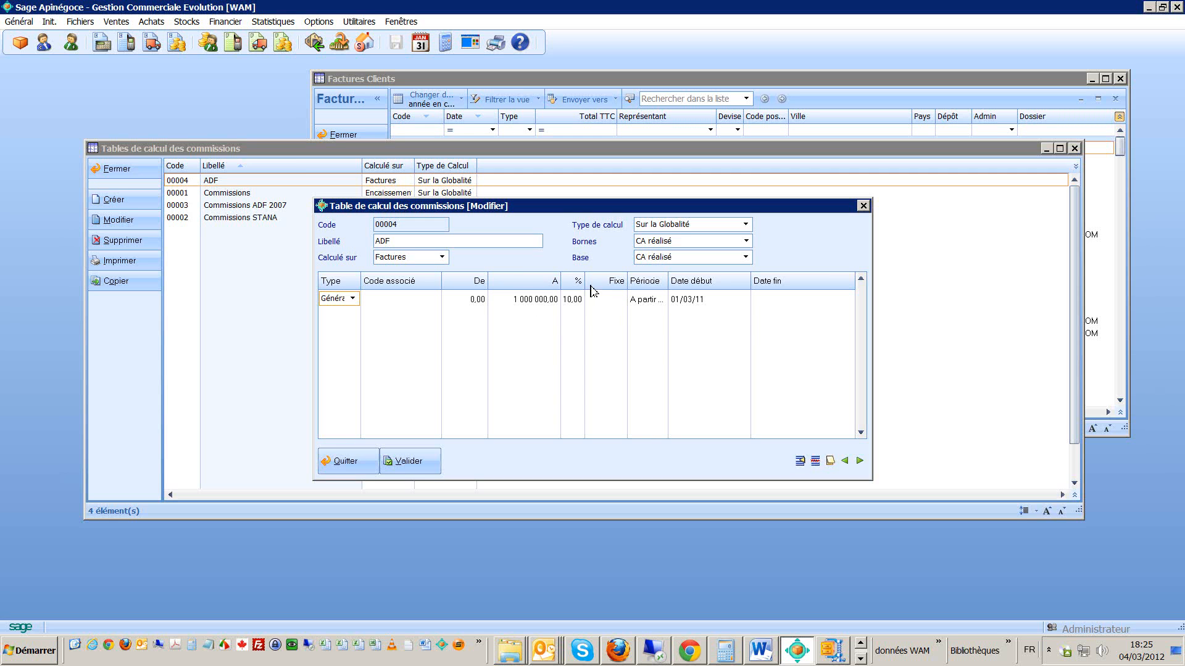
left_click_drag(585, 284, 599, 296)
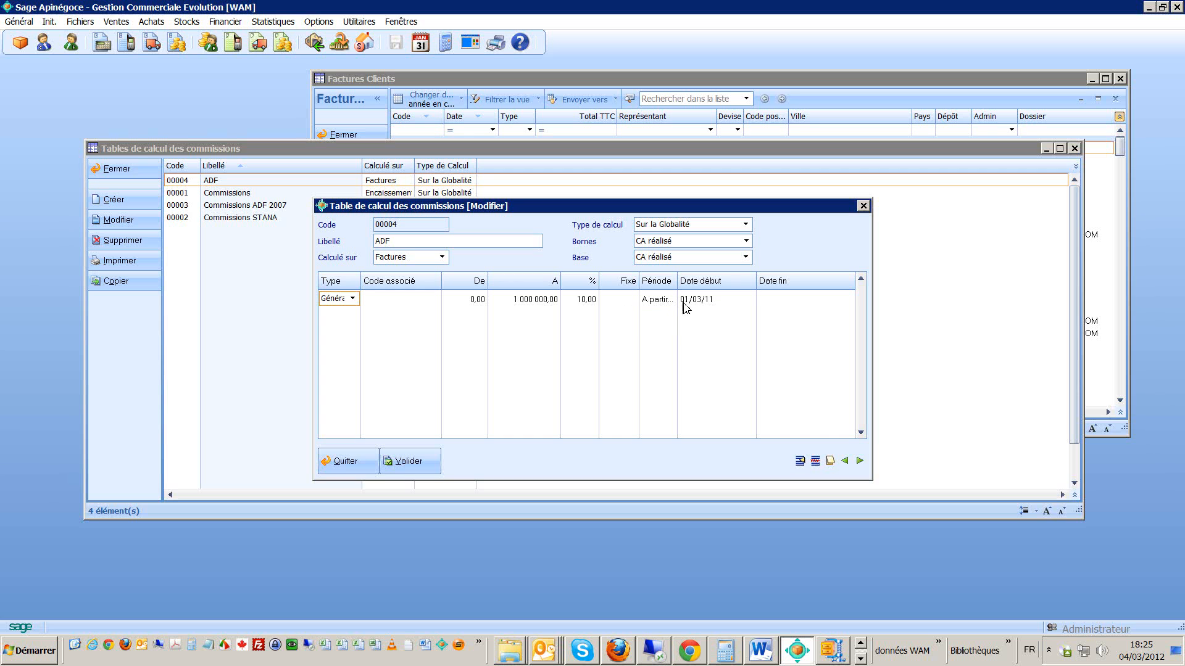
left_click_drag(677, 278, 693, 279)
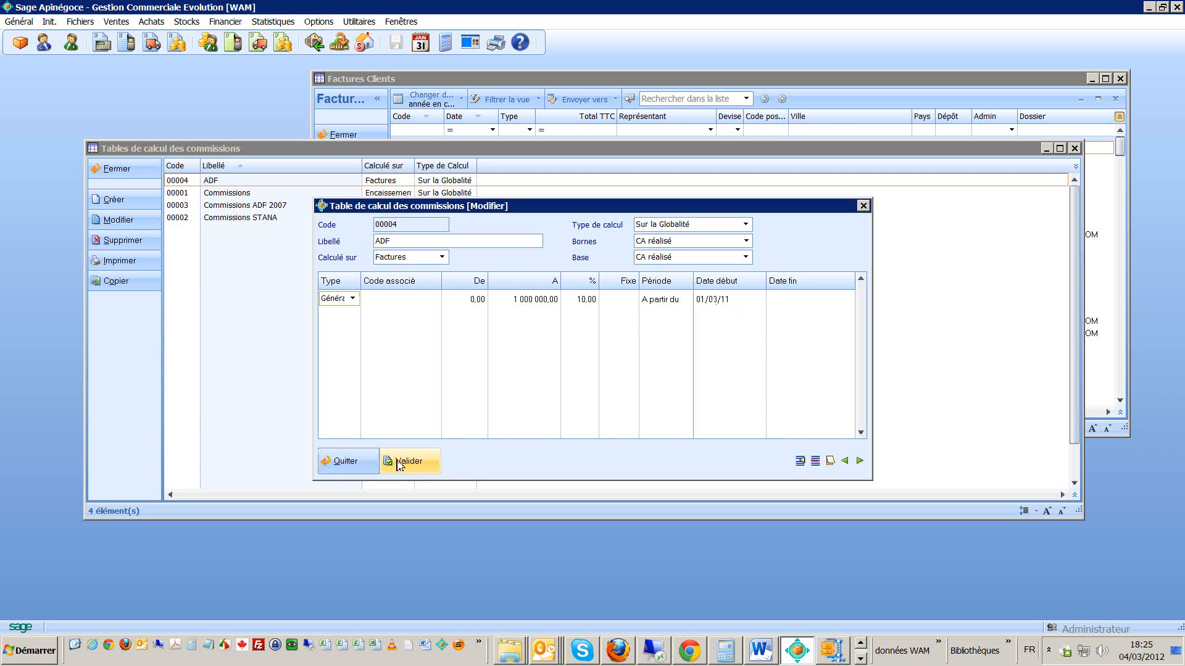
left_click(400, 464)
left_click(228, 290)
double_click(92, 148)
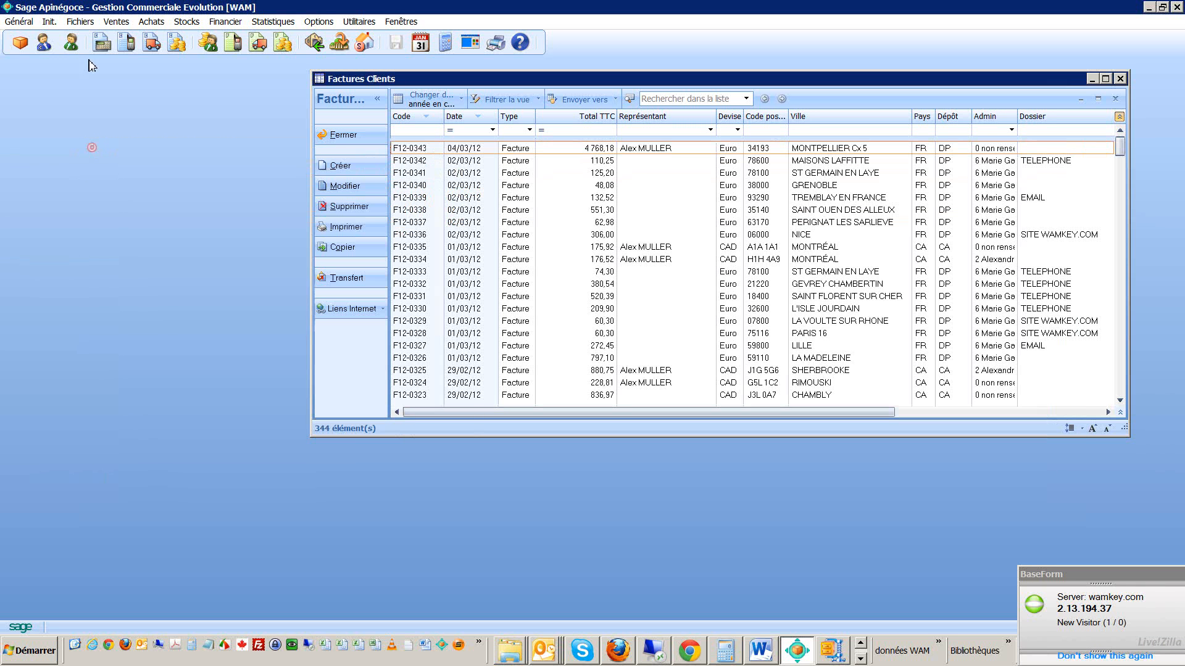
Step: Assign calculation table 00004 (ADF) to the sales representative with code AM, save the record and close the representatives list
left_click(81, 22)
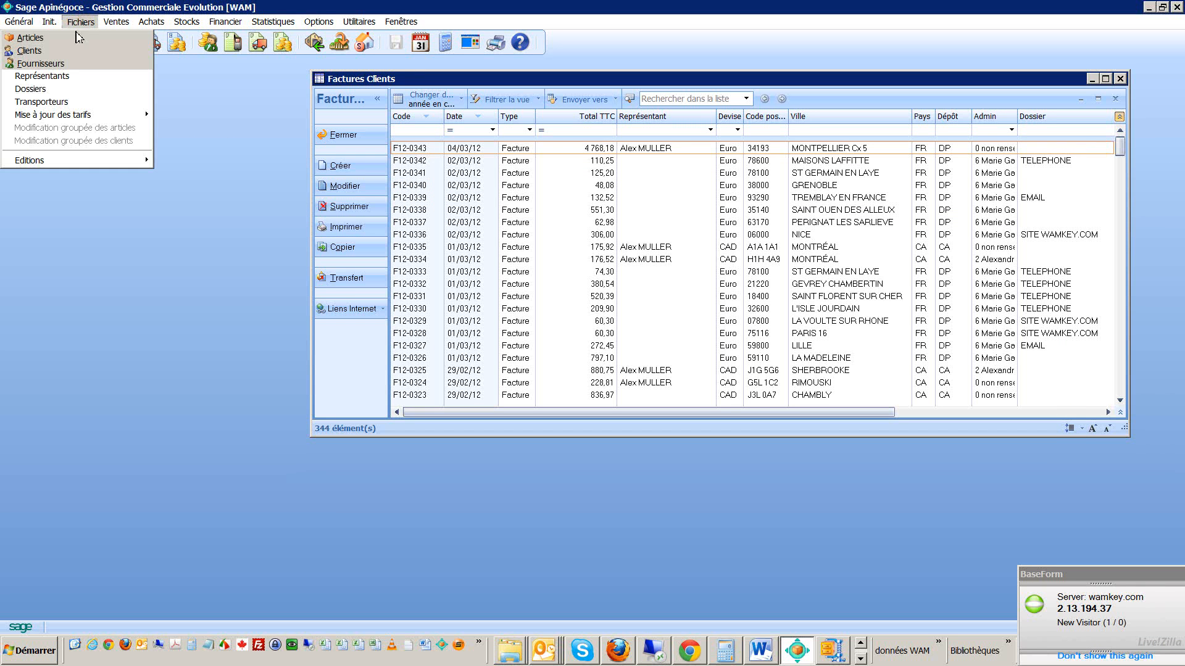
left_click(42, 76)
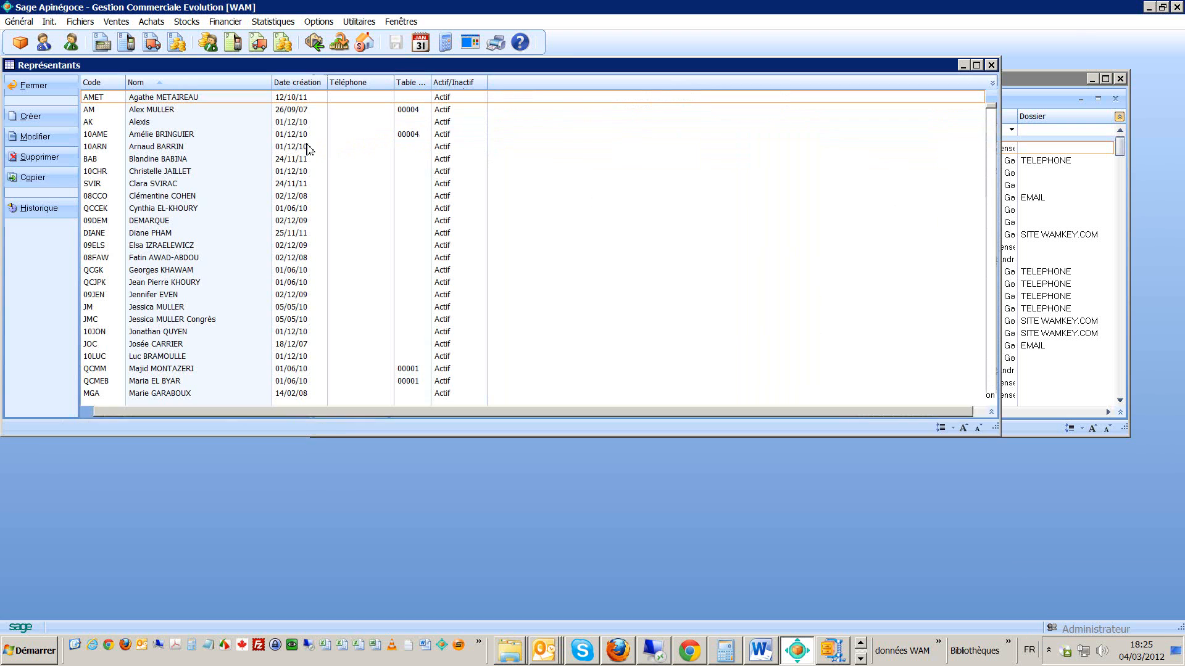
double_click(170, 114)
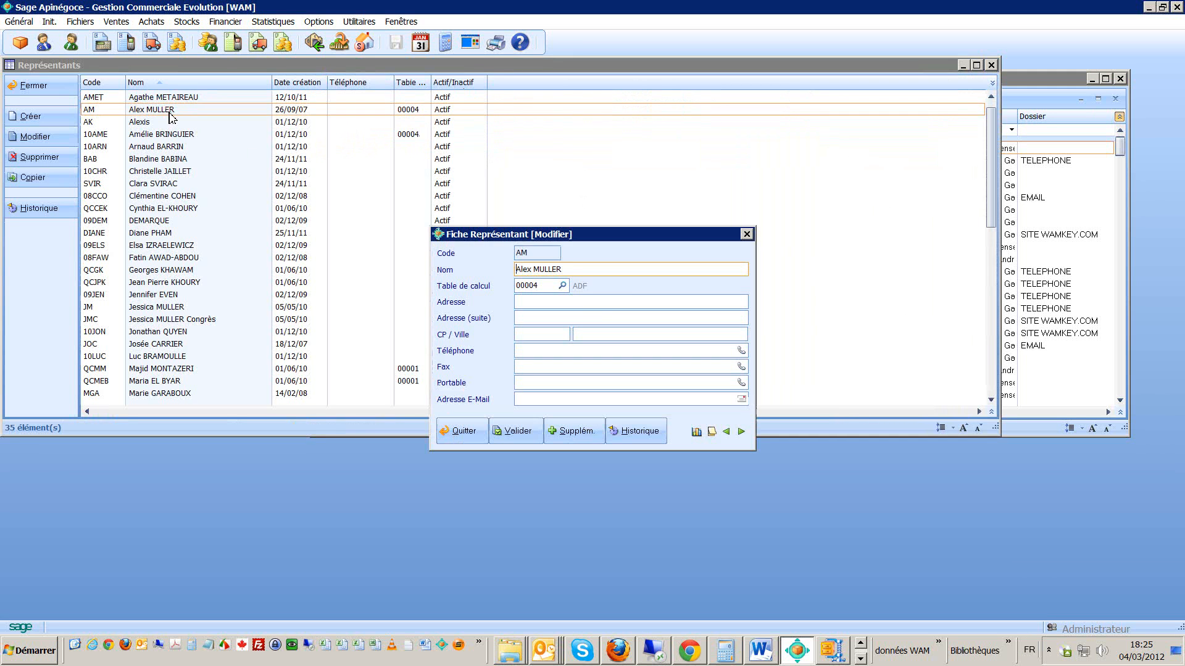
left_click(563, 286)
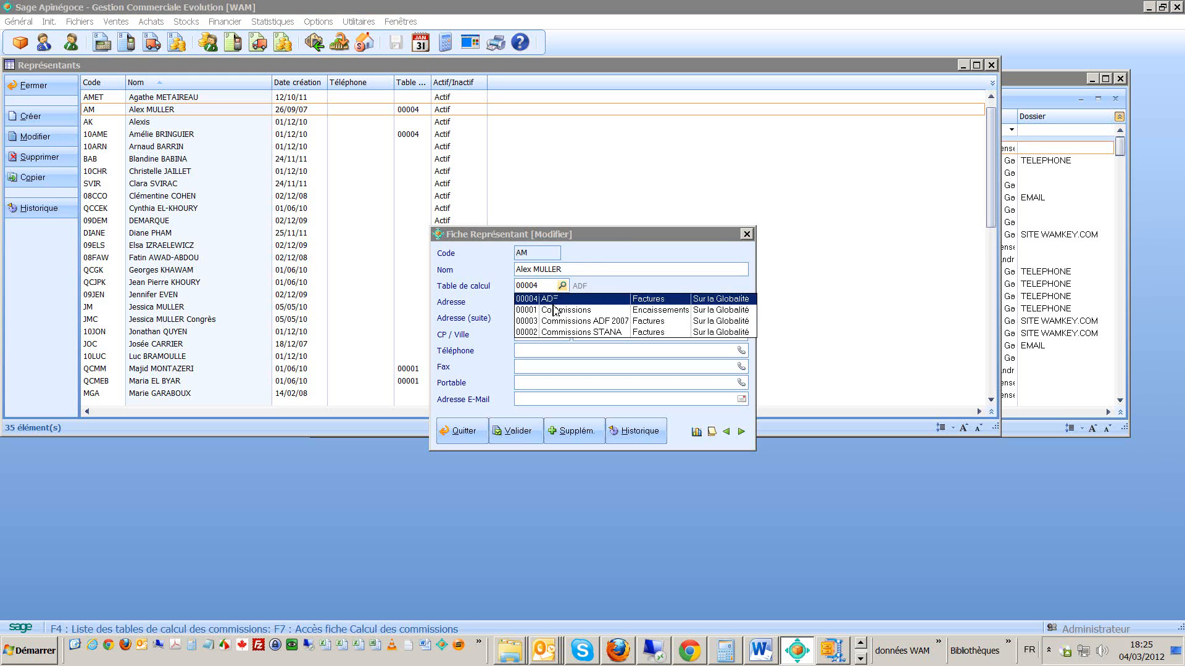
left_click(554, 298)
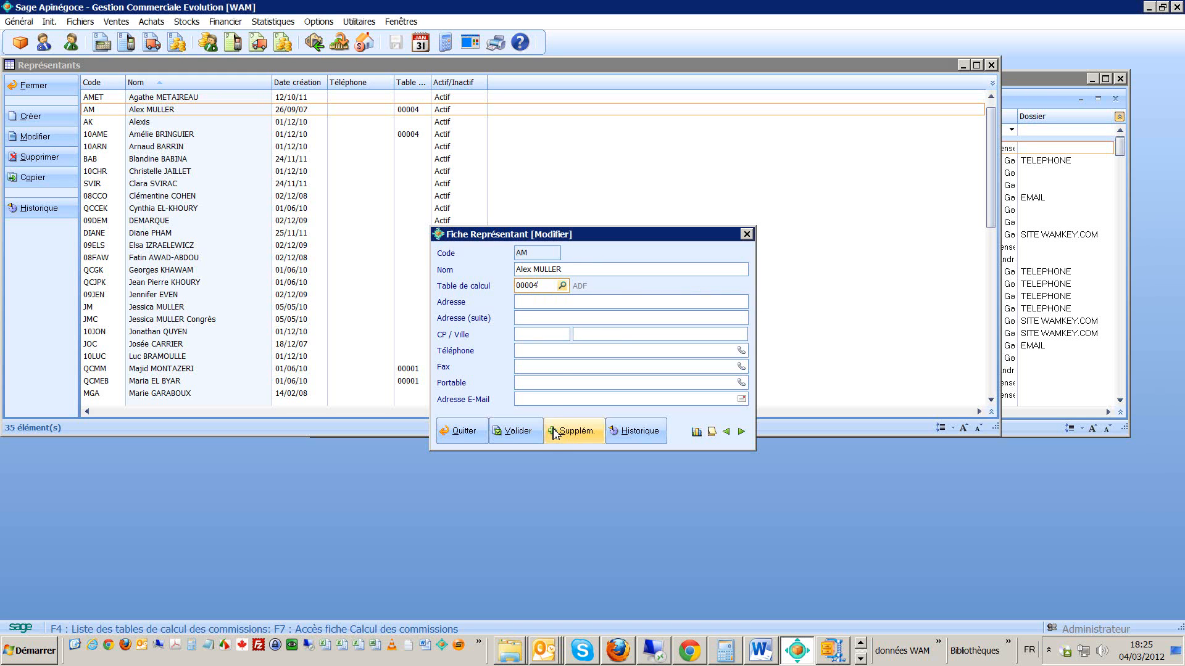
left_click(516, 431)
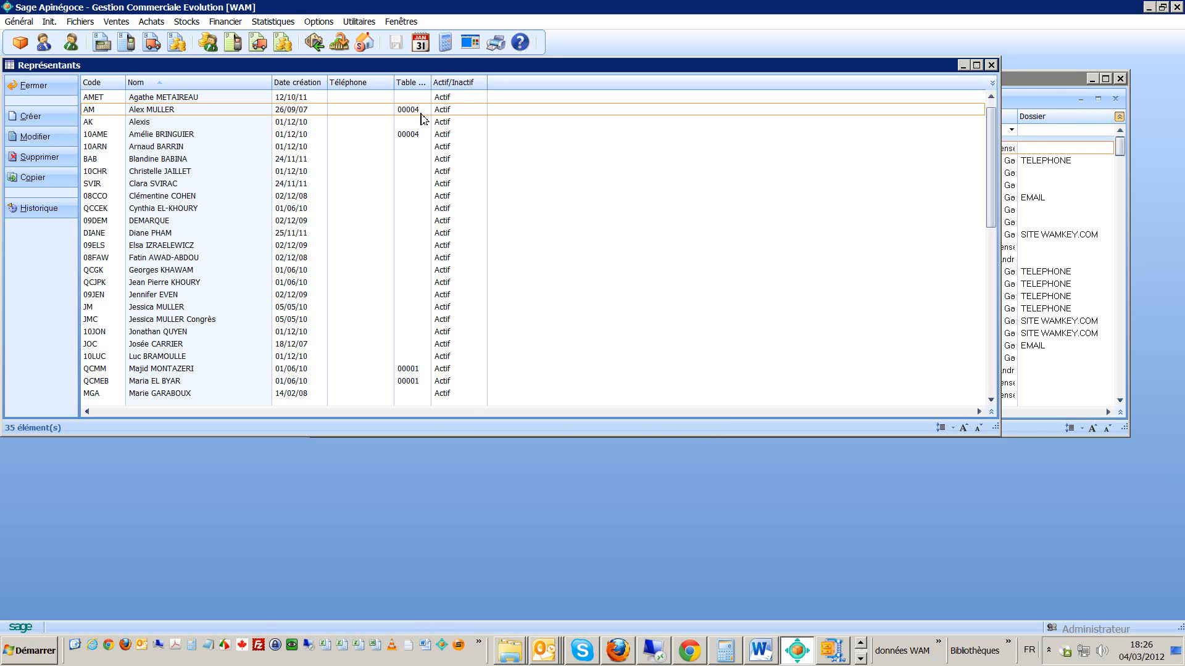
left_click(991, 64)
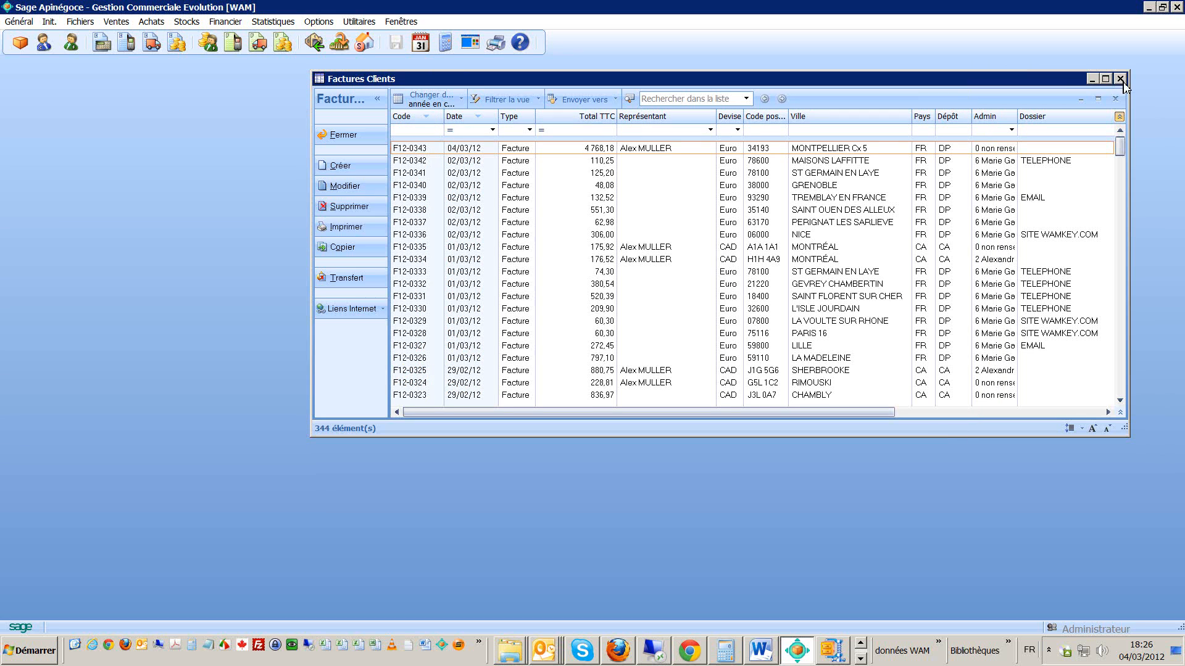
Step: Open the customer invoice dated 04/03/12, accept restoring the standard window dimensions, and enlarge the invoice window
double_click(658, 150)
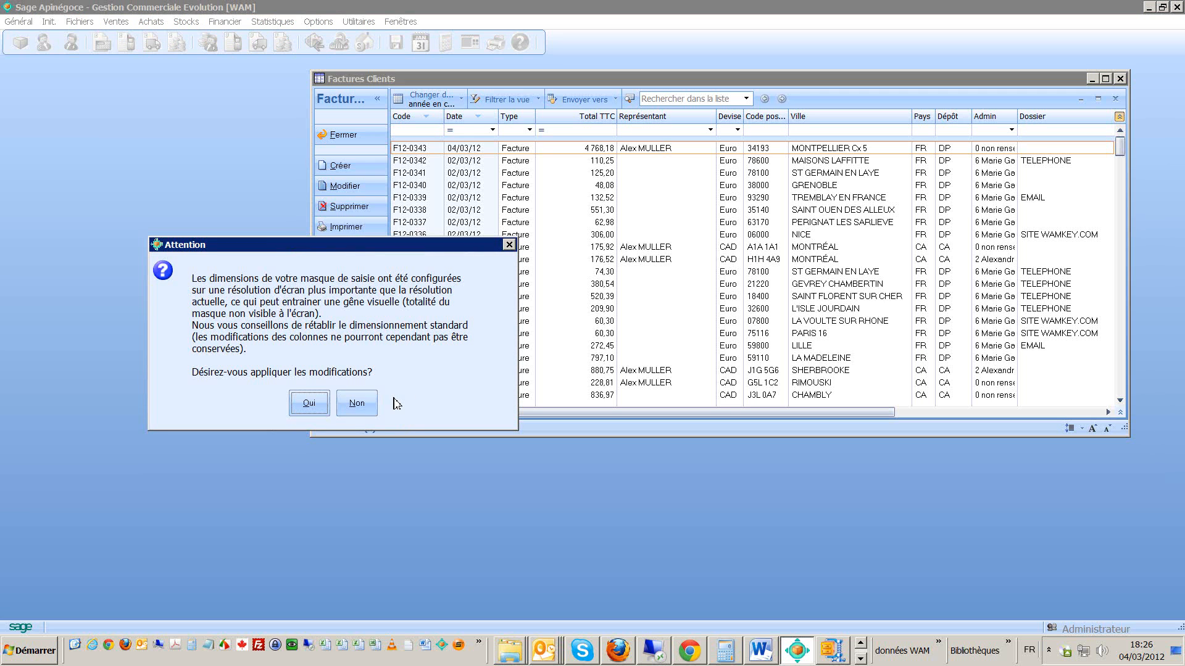
left_click(310, 407)
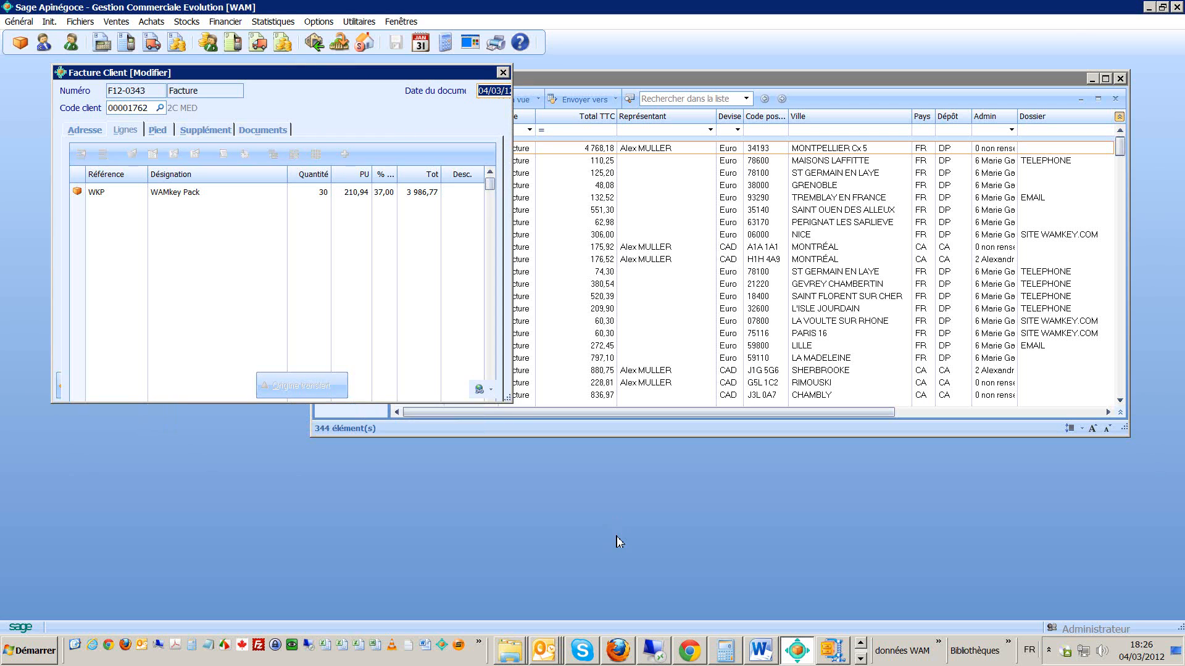
left_click_drag(508, 400, 1021, 541)
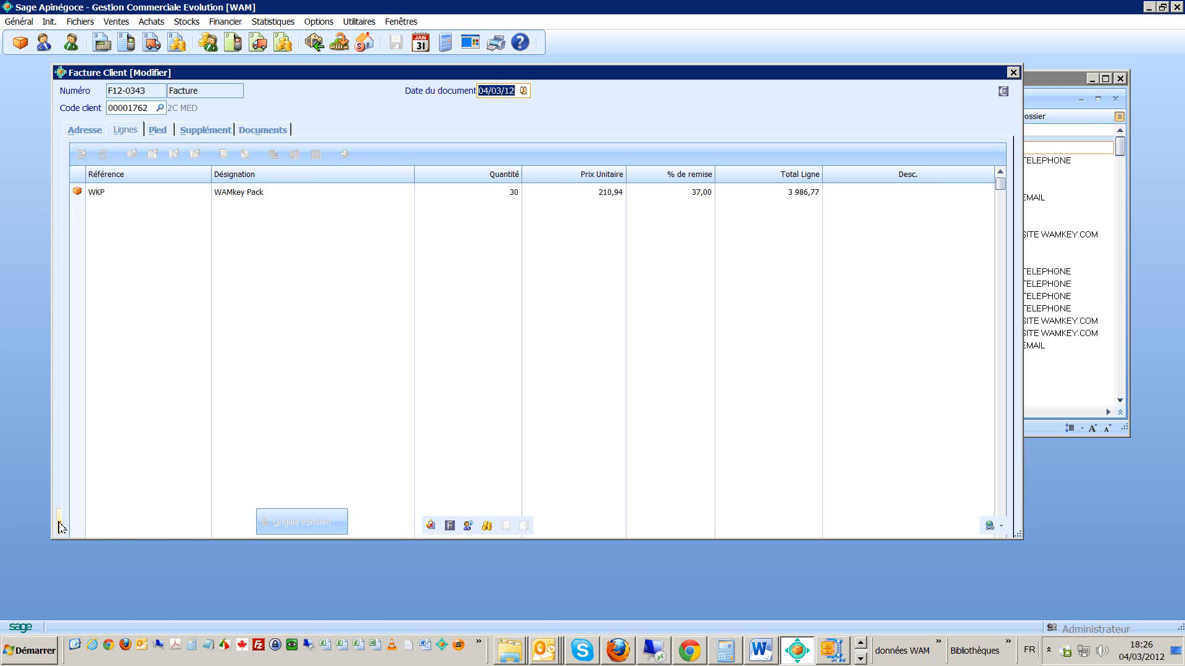
left_click_drag(49, 522, 37, 521)
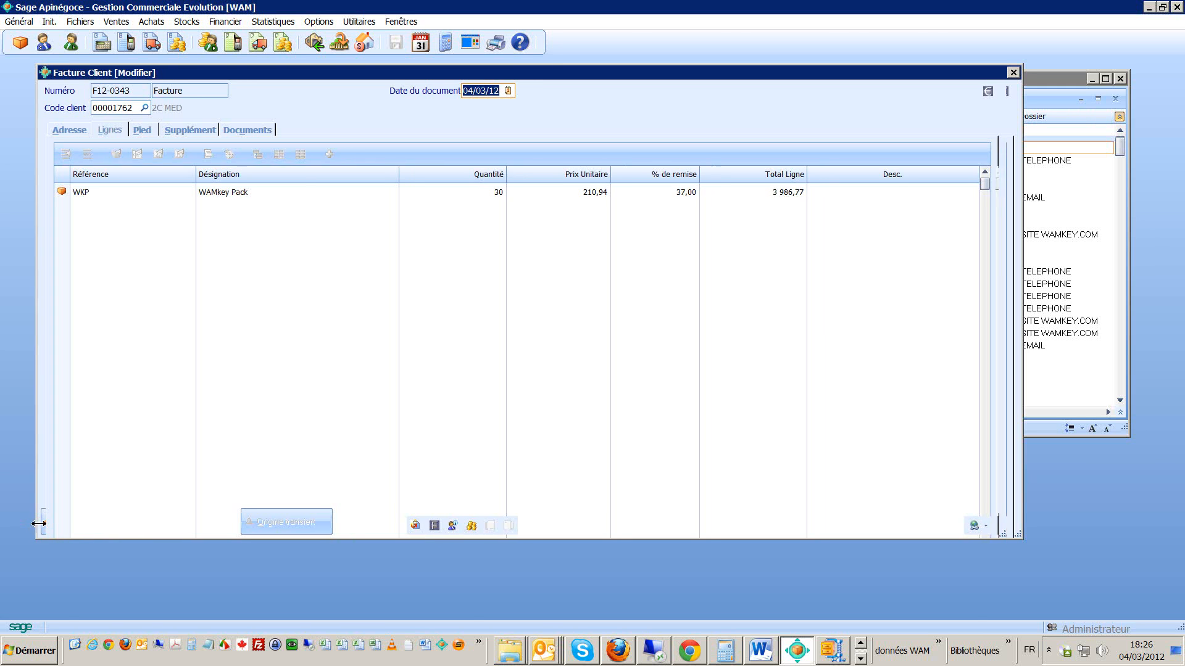
left_click_drag(128, 537, 137, 582)
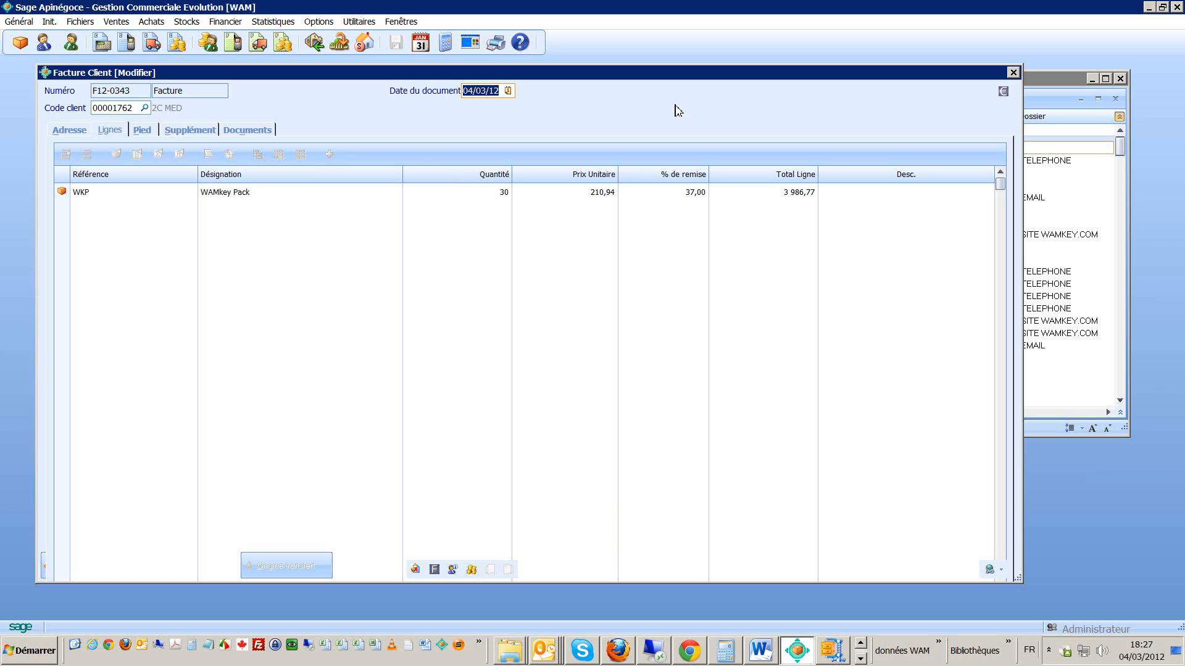
Step: Delete the WAMkey Pack line from the invoice and check the representative in the invoice's address details
left_click(626, 195)
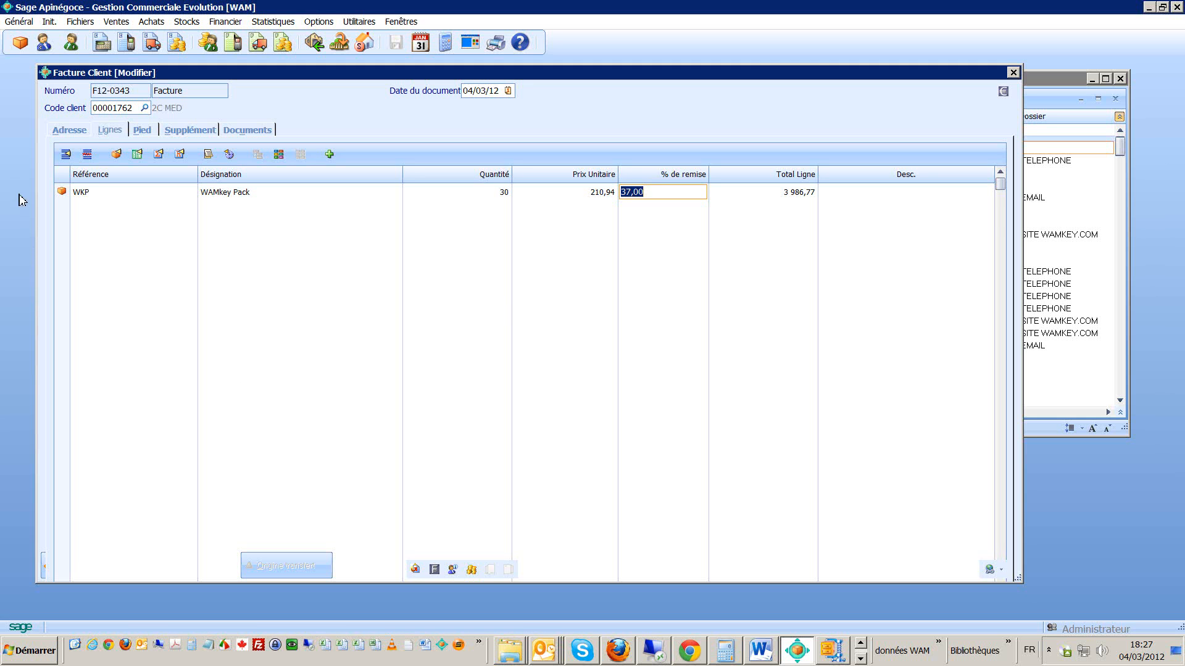
left_click(88, 155)
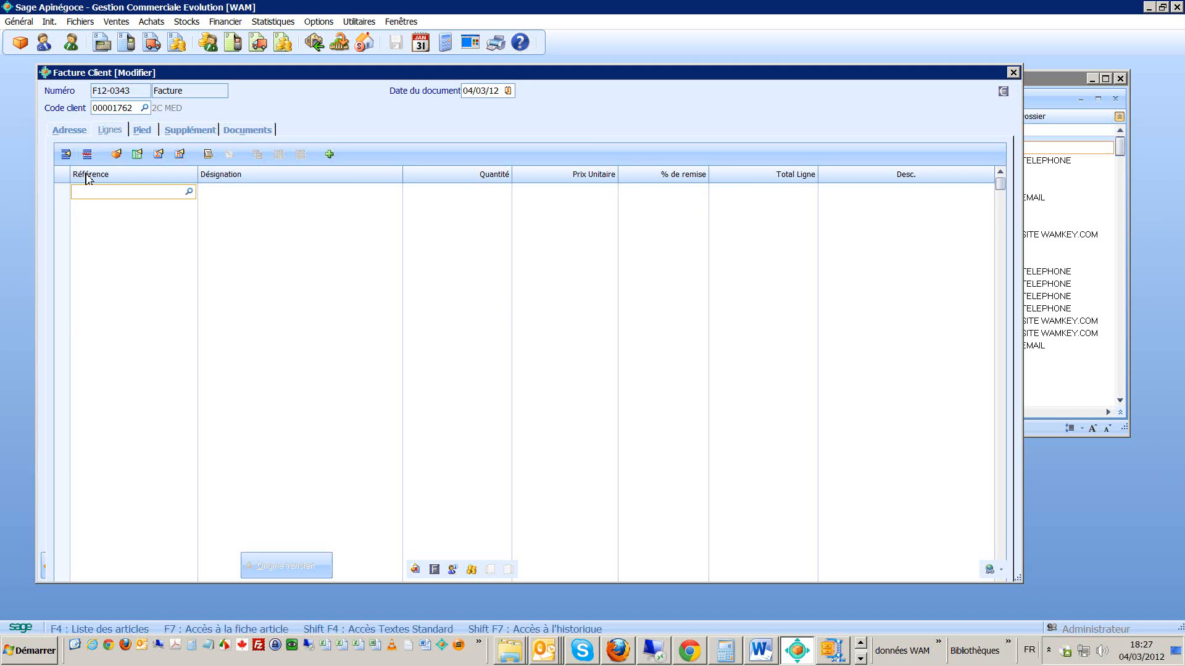
left_click(69, 130)
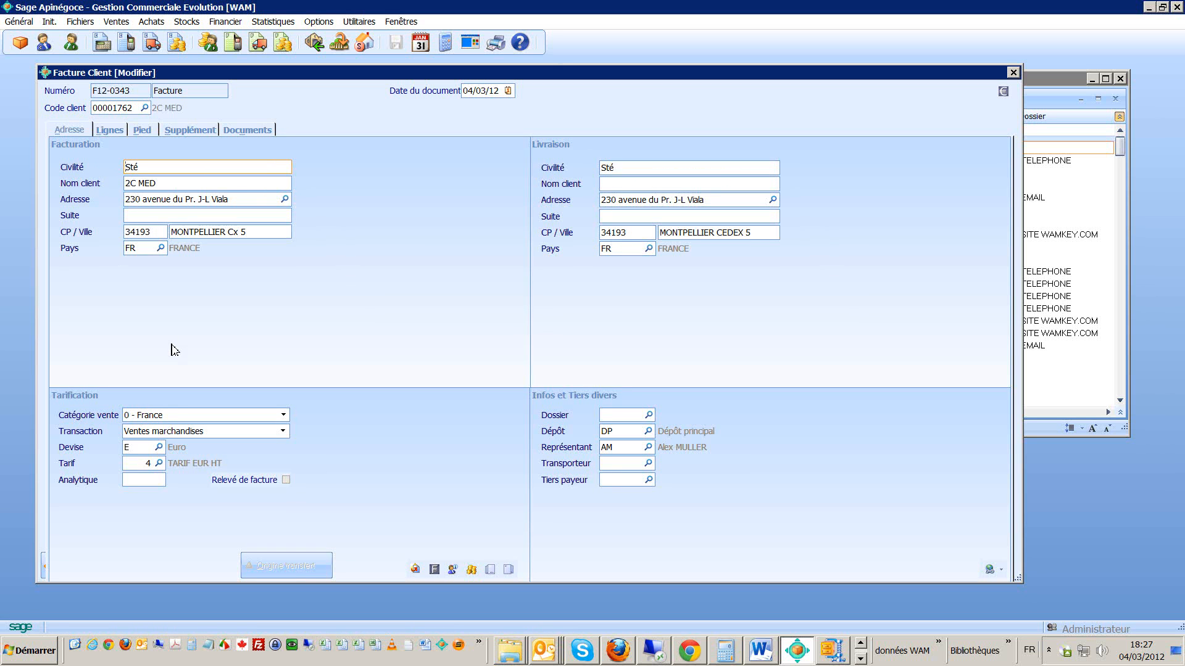
left_click(593, 447)
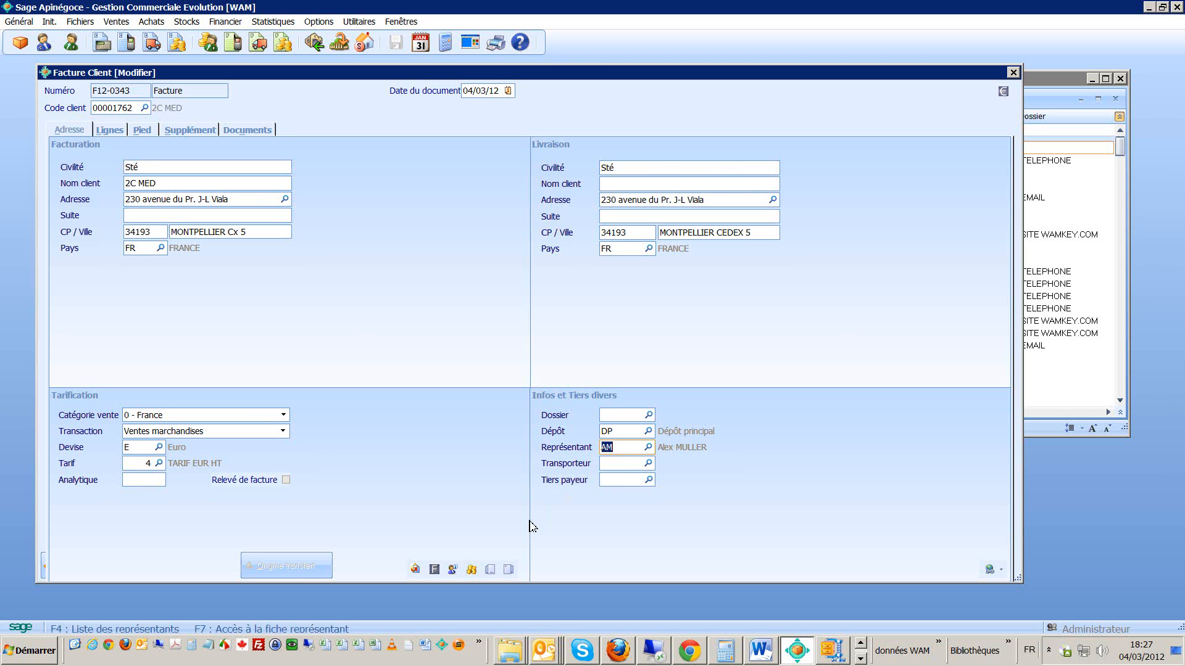
Step: Add an invoice line for article WKP, allocating a quantity of 30 from lot 120208
left_click(116, 130)
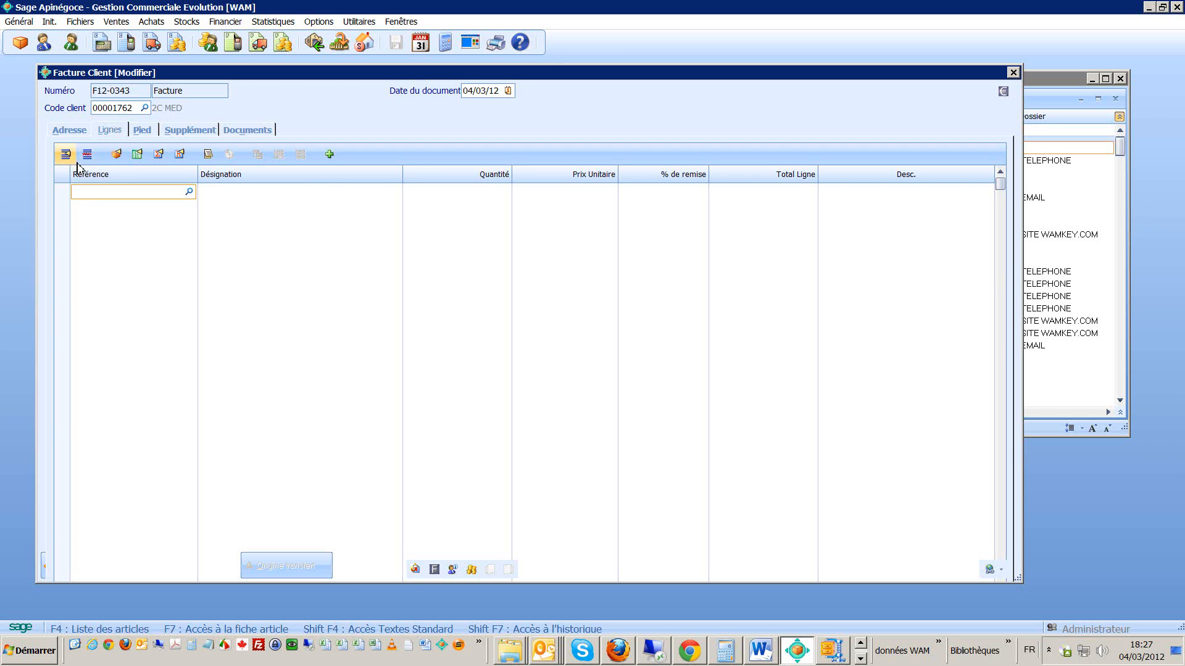
left_click(90, 195)
type("WKF")
key("Return")
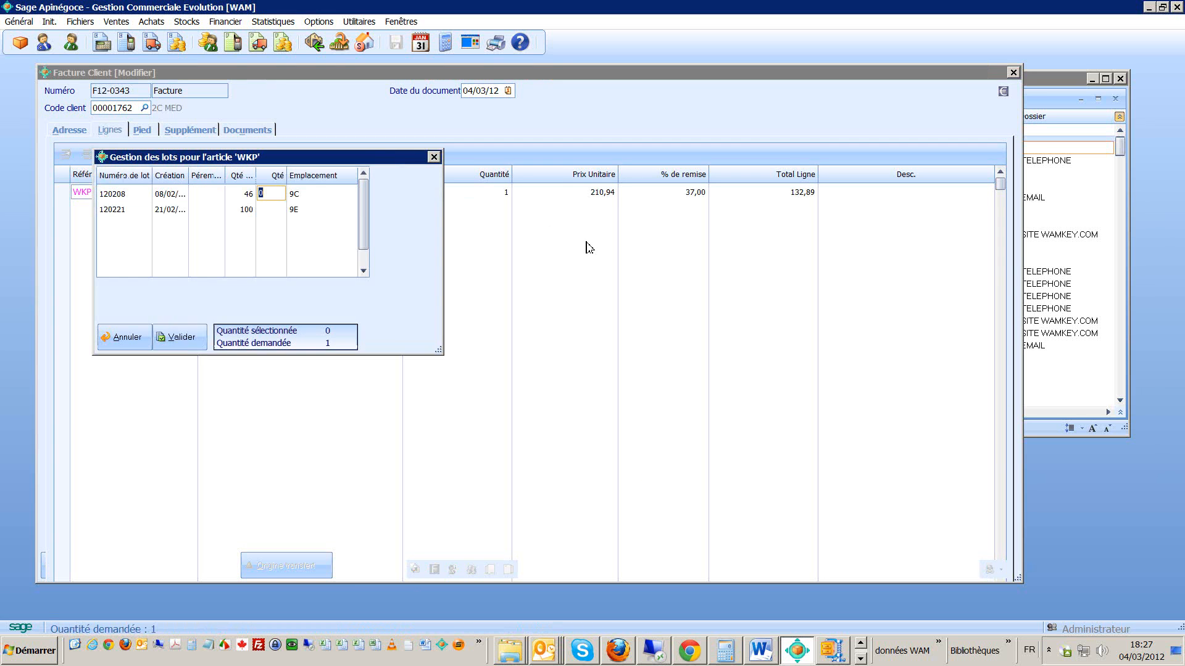
key("BackSpace")
type("30")
key("Return")
left_click(180, 337)
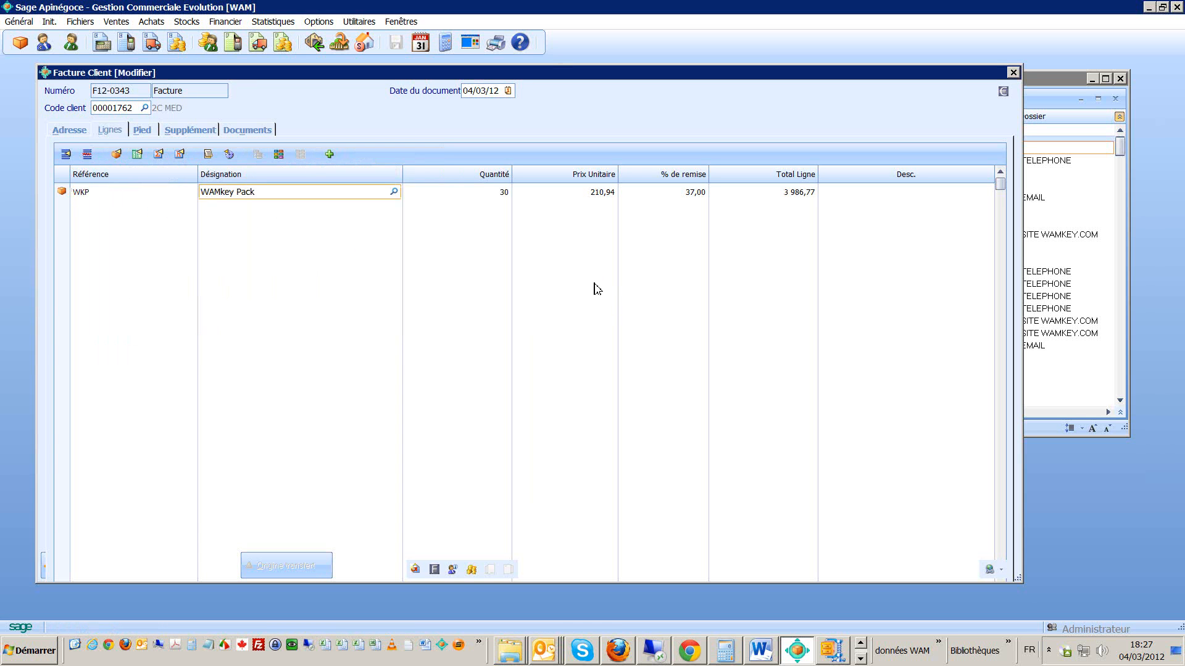
Step: Review the invoice's totals and payment schedule, dismissing the free-shipping notice, and close the invoice
left_click(142, 132)
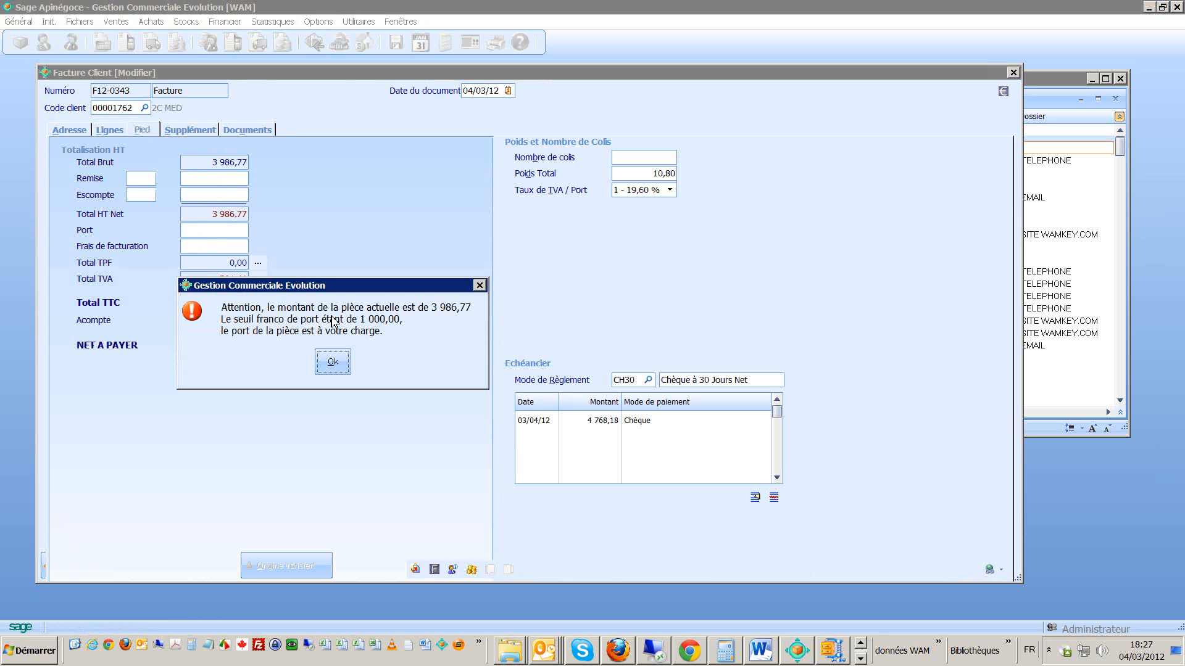
left_click(335, 362)
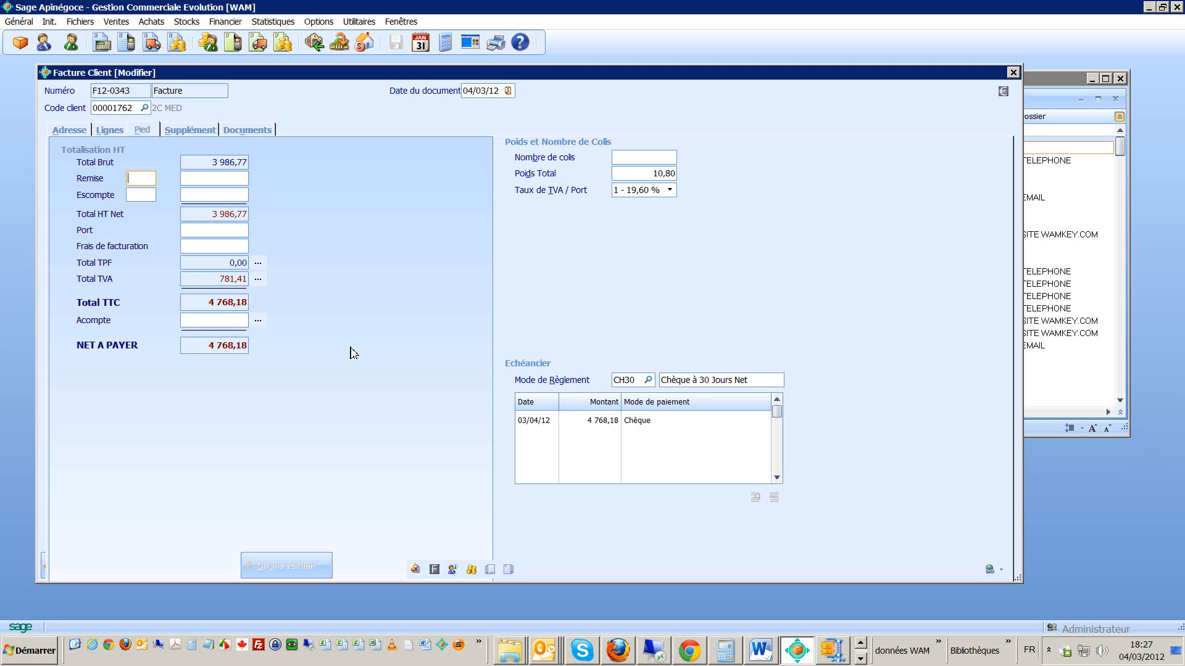
key("Escape")
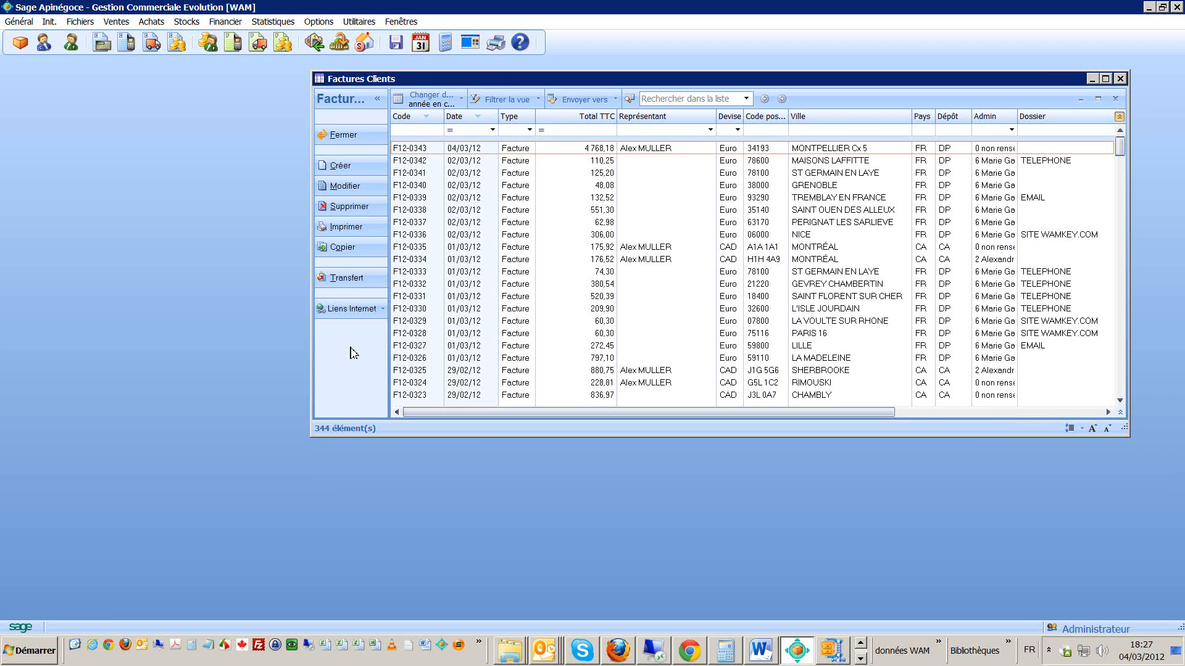
Step: Produce the on-screen cumulative representative statistics for code AM for 01/03/12 to 31/03/12, and close the report
left_click(286, 23)
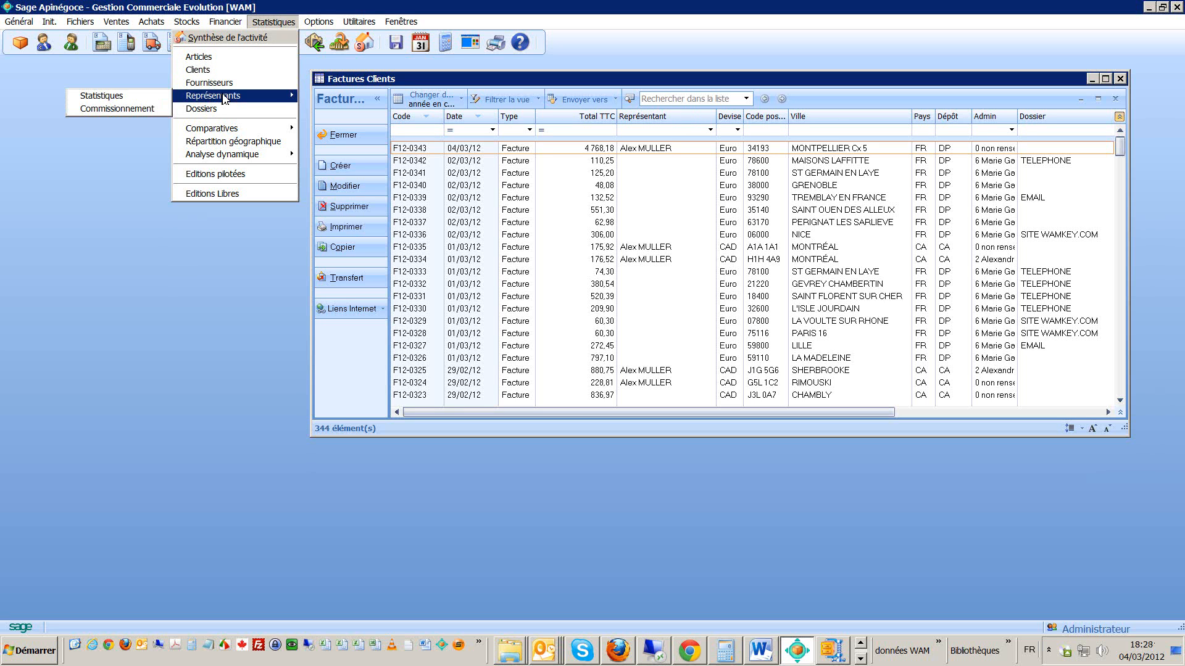
left_click(123, 95)
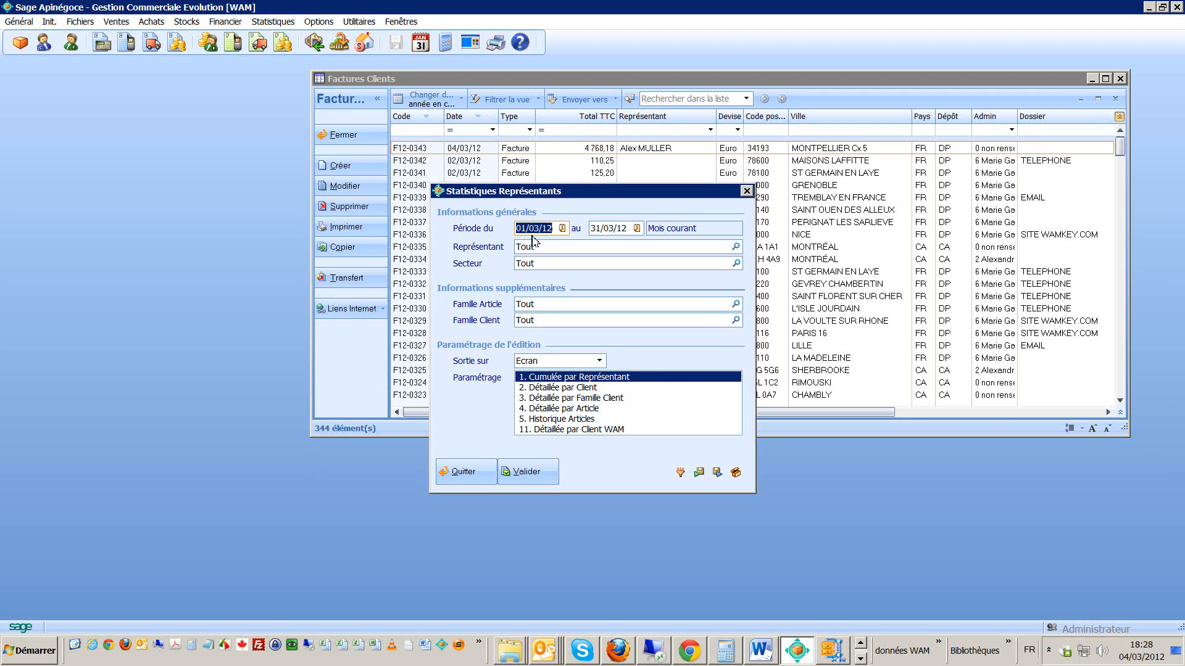
left_click(546, 248)
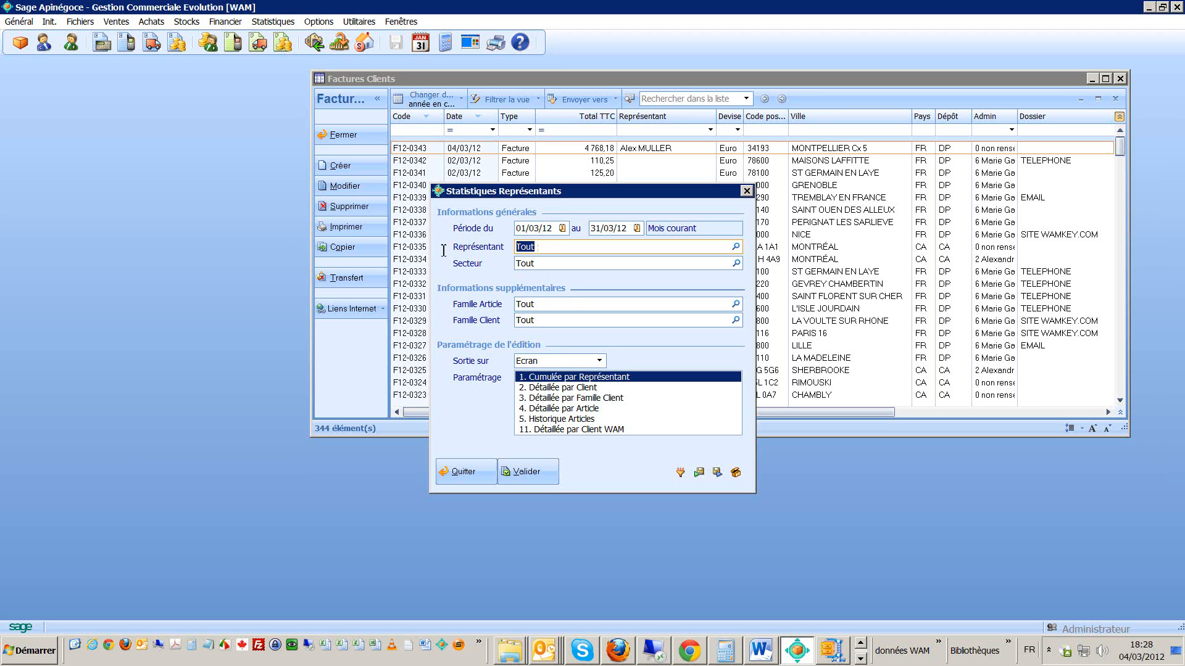
type("AM")
left_click(545, 480)
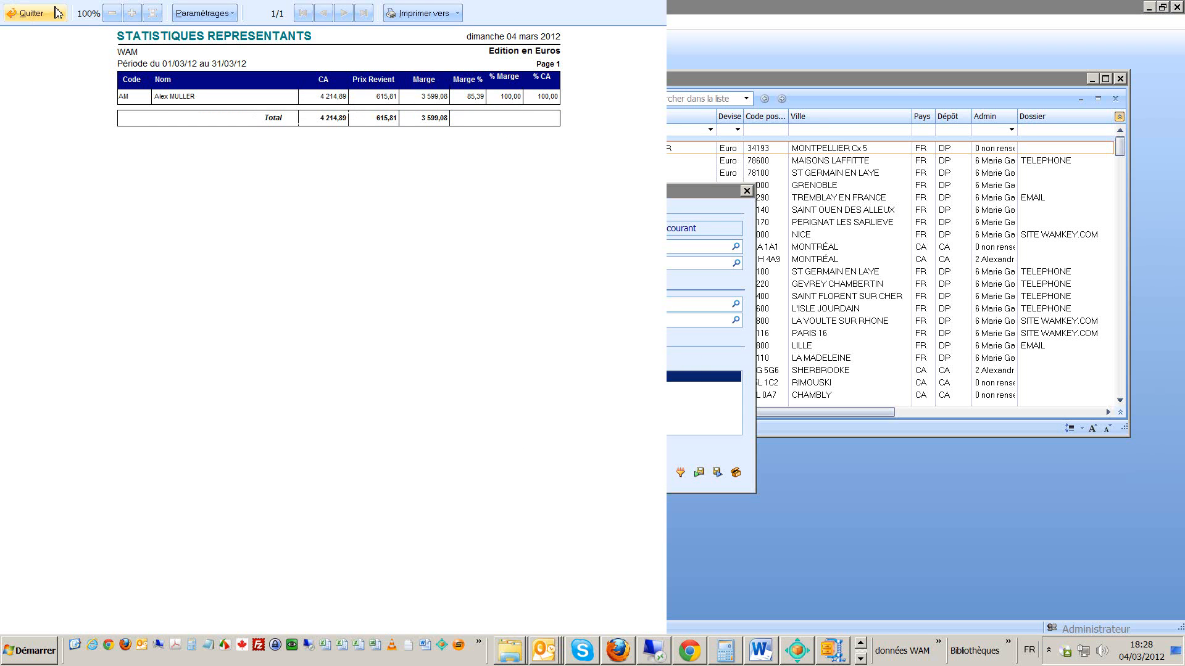
left_click(31, 14)
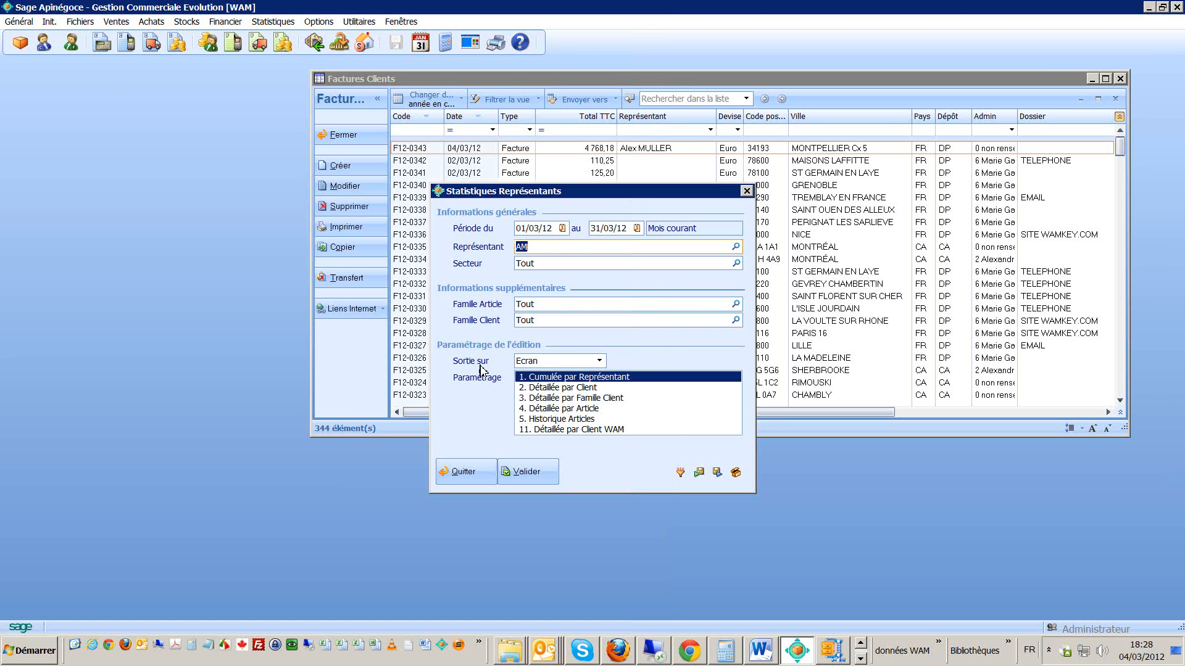
Step: Run the on-screen detailed commission calculation for representative code AM over the current month, 01/03/12 to 31/03/12, and dismiss the notice
left_click_drag(562, 194, 864, 117)
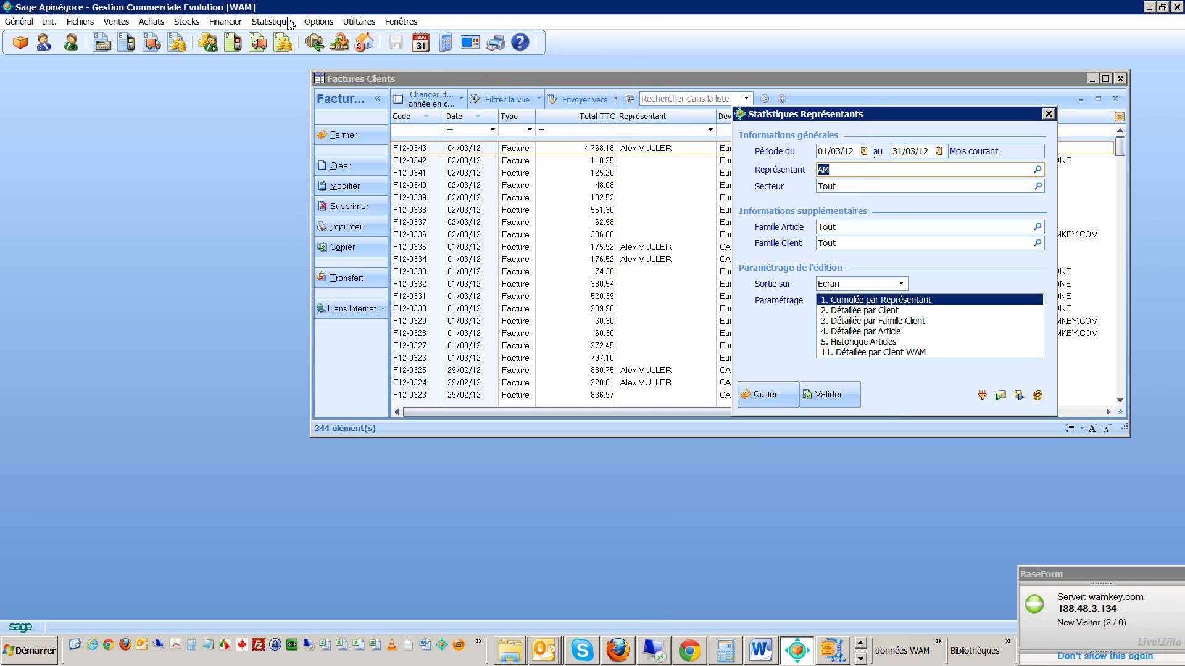
left_click(289, 21)
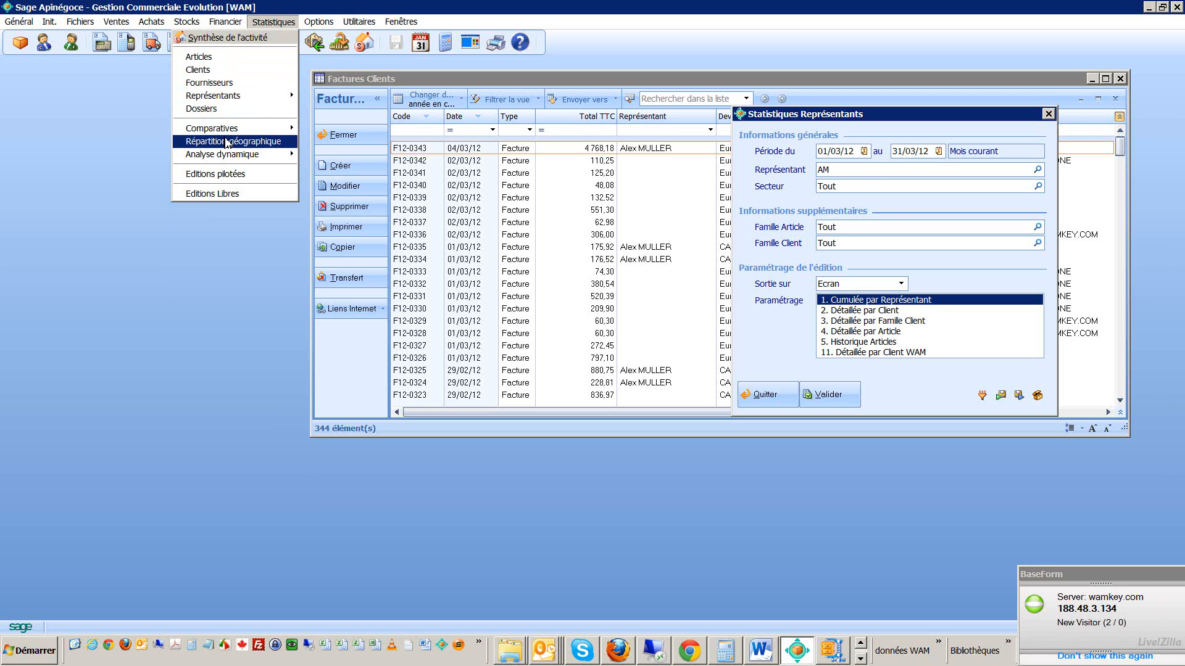
mouse_move(224, 95)
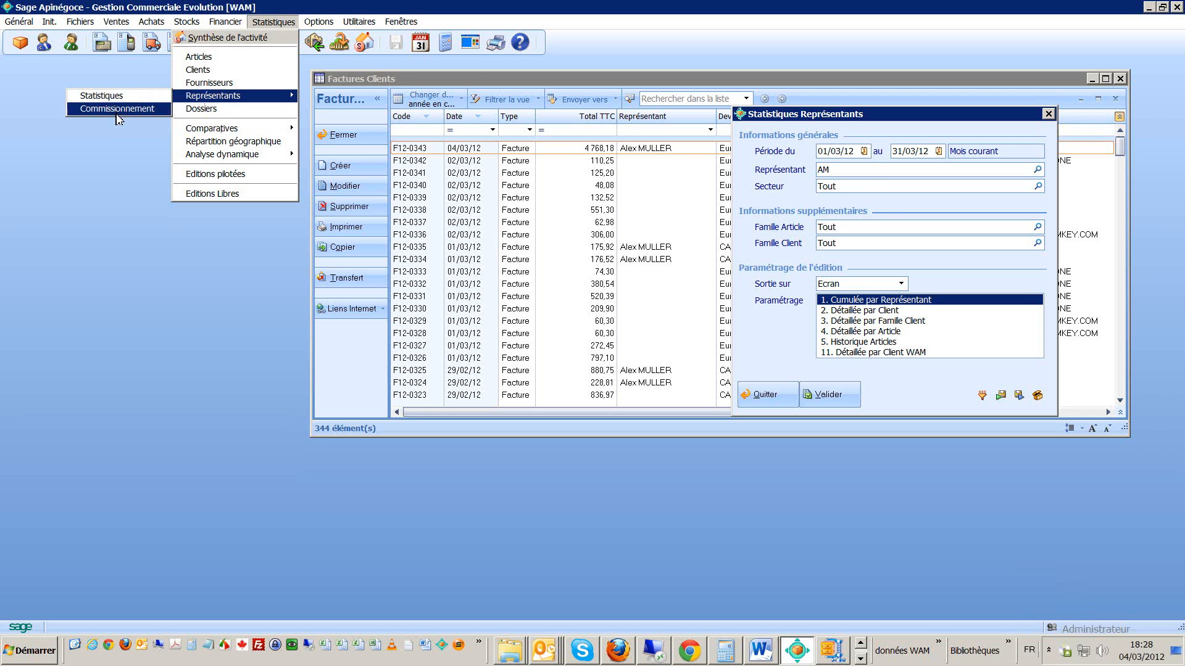
left_click(115, 110)
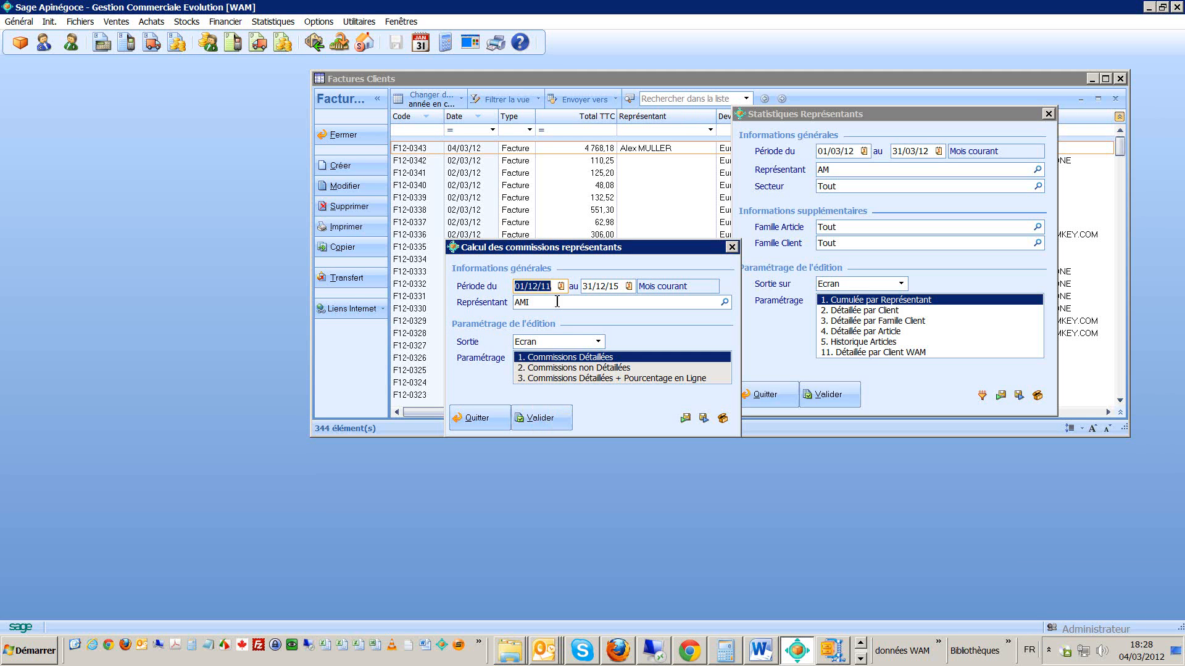
type("01/03")
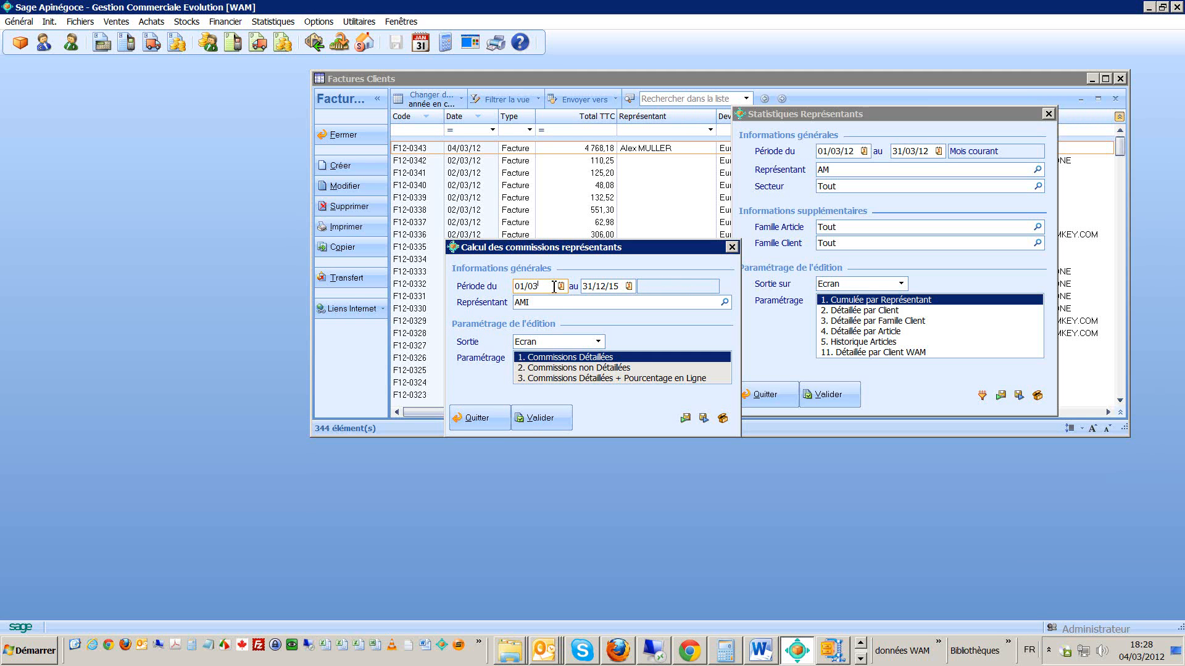
left_click(561, 286)
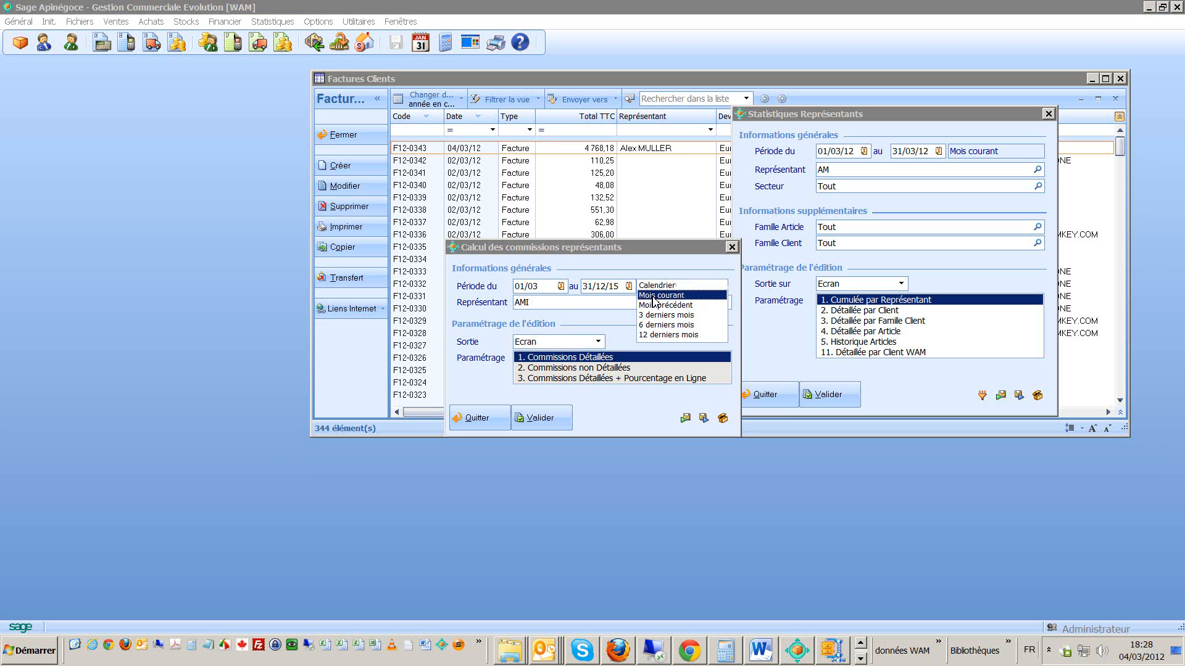
left_click(653, 297)
left_click(557, 309)
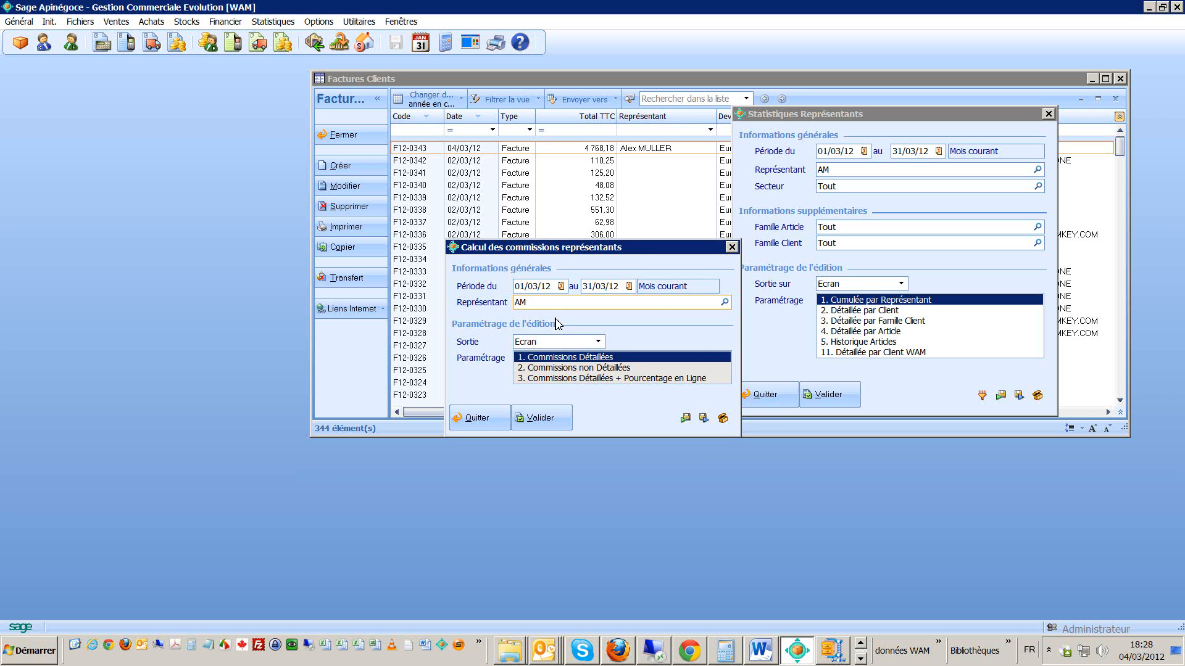
left_click(552, 425)
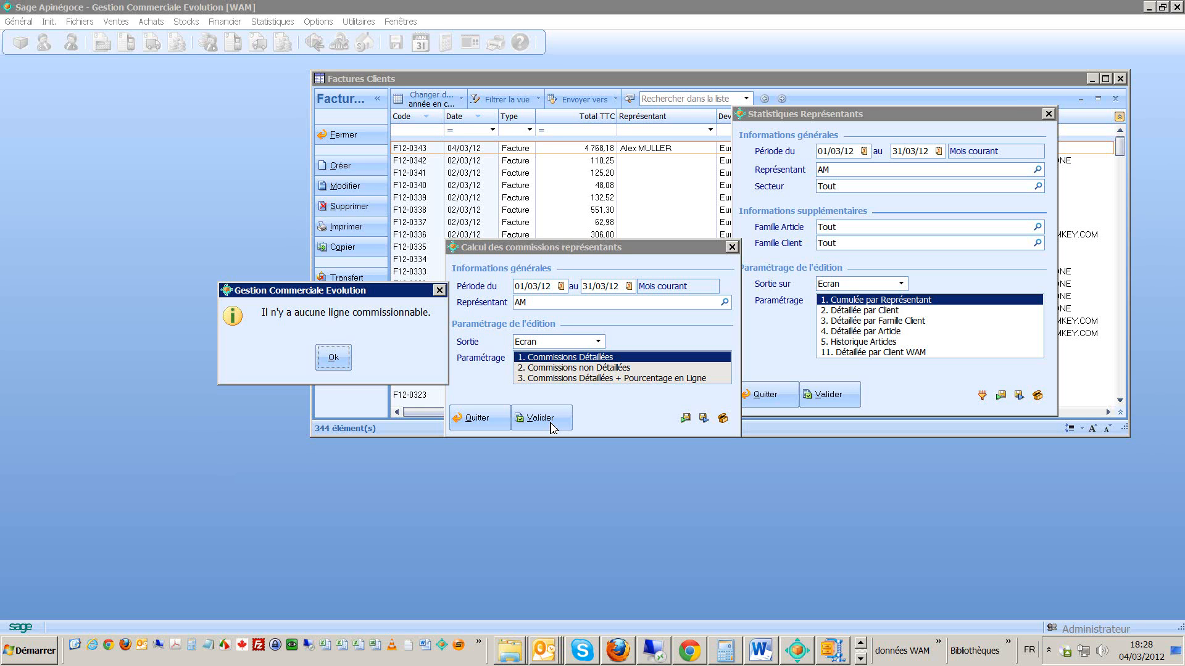
left_click(326, 353)
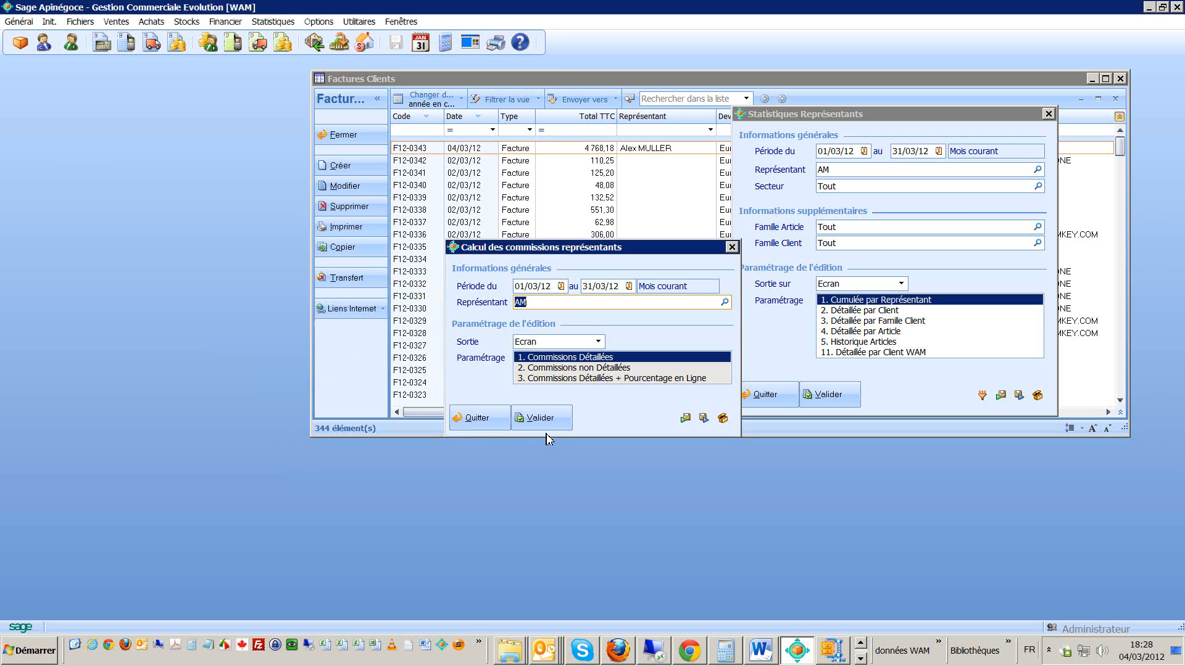
Step: Reopen the customer invoice dated 04/03/12, accept restoring the standard window dimensions, and enlarge the invoice window
left_click(614, 248)
left_click_drag(653, 318, 988, 413)
left_click(520, 149)
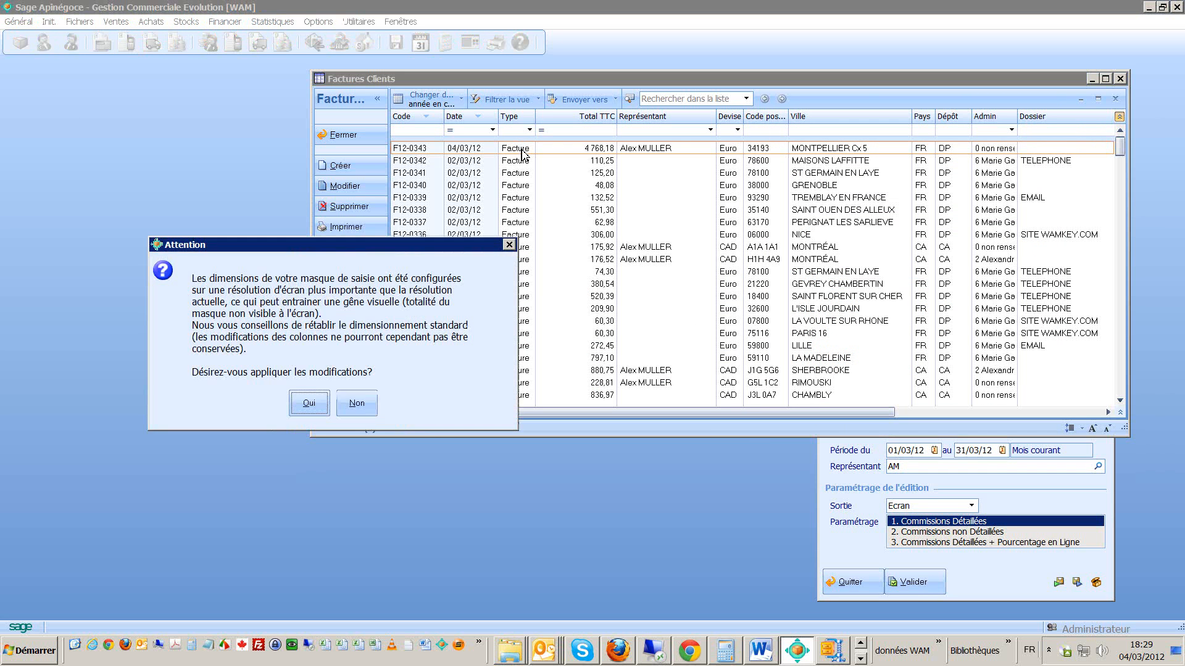
left_click(314, 406)
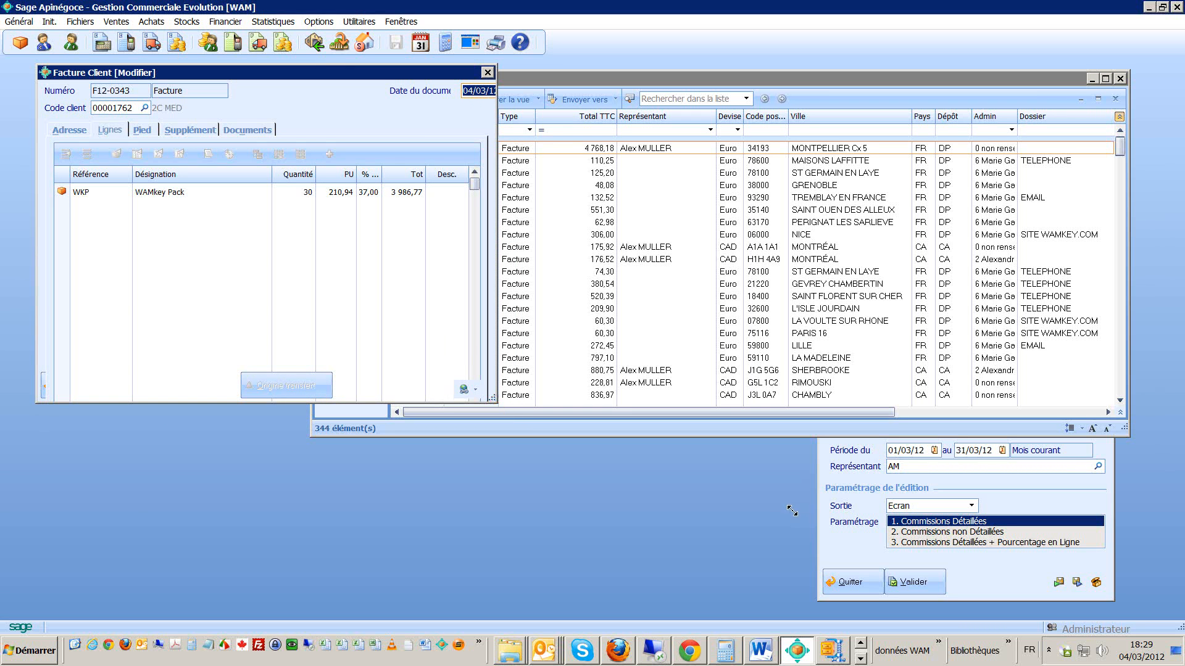
left_click_drag(791, 511, 824, 526)
Step: Add the Représentant column to the invoice lines and widen it slightly
right_click(690, 178)
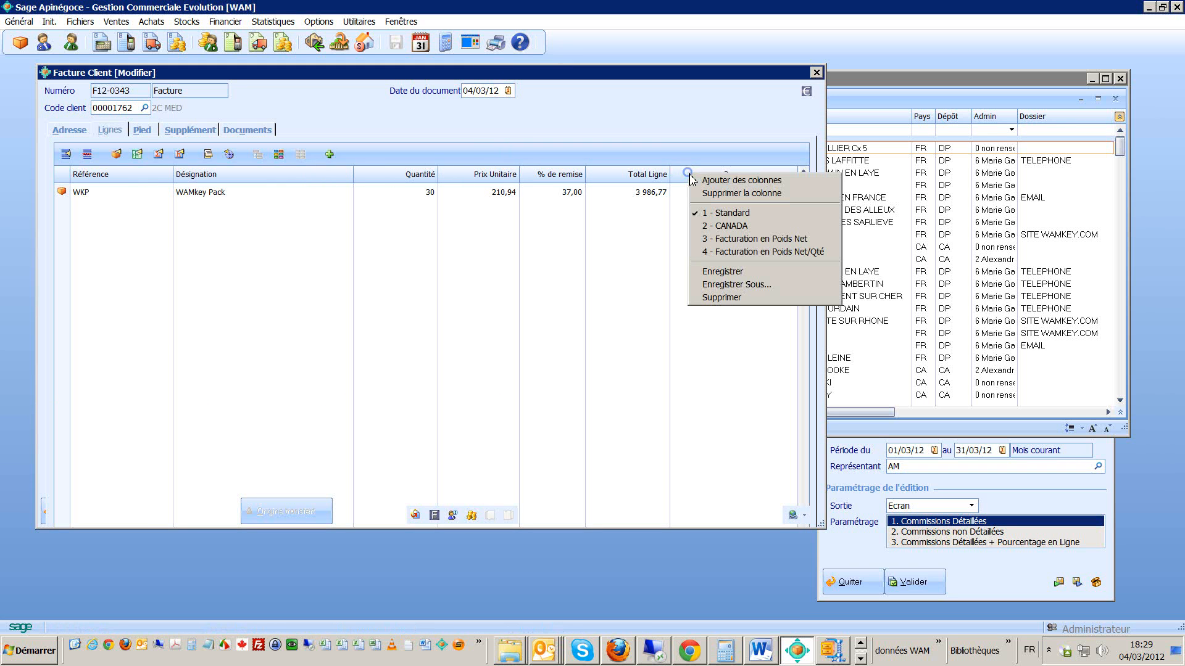
left_click(702, 181)
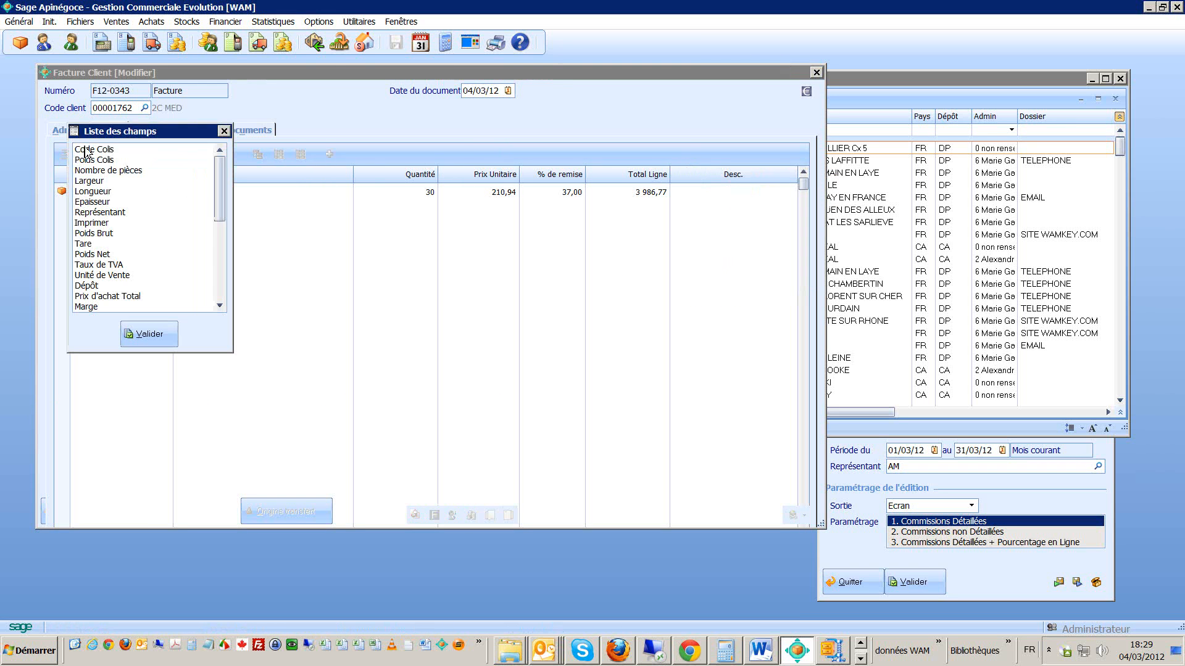
double_click(100, 212)
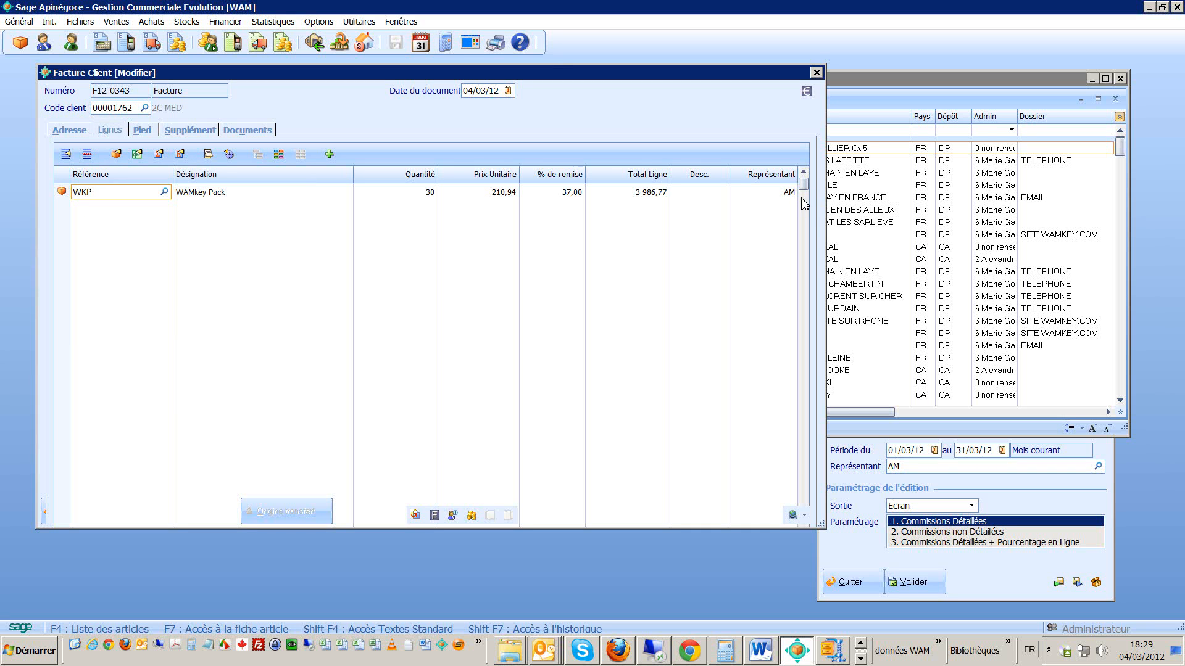
left_click_drag(731, 175, 718, 176)
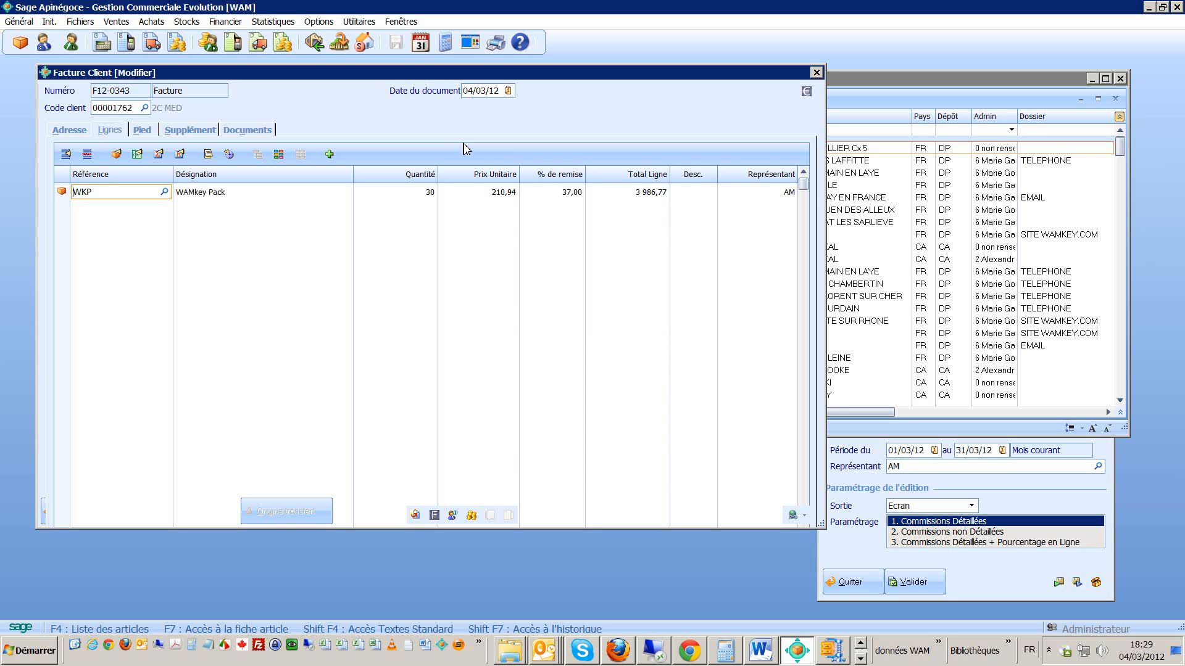
Step: Add the Pourcent Com column to the invoice lines
right_click(606, 179)
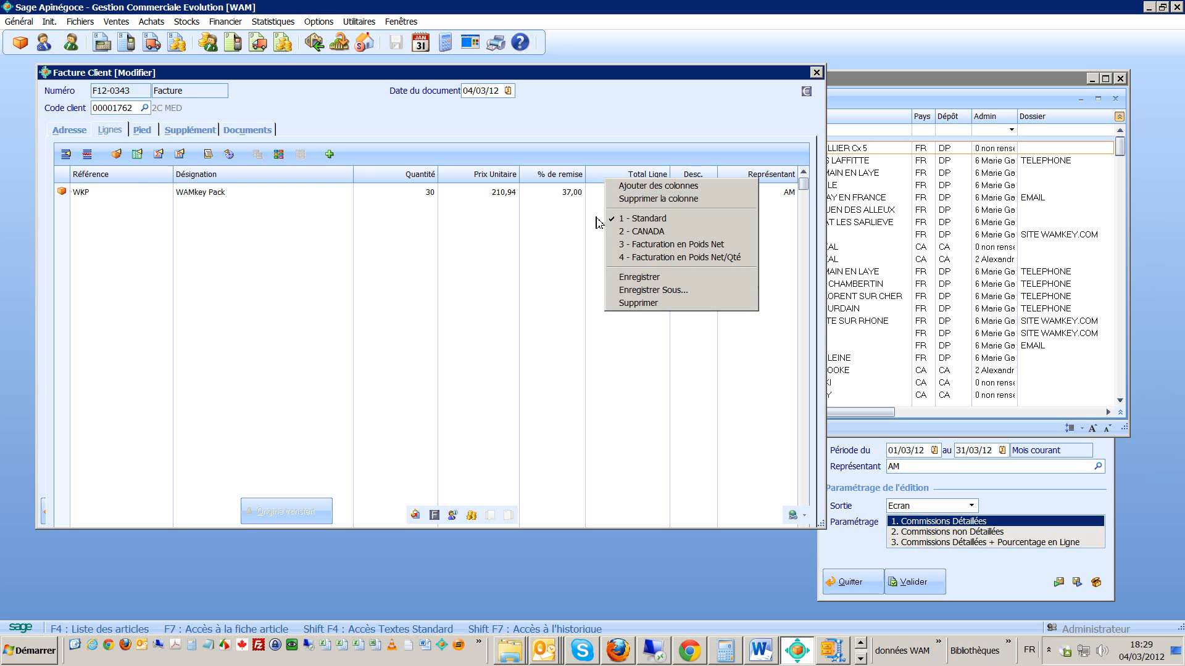
left_click(645, 186)
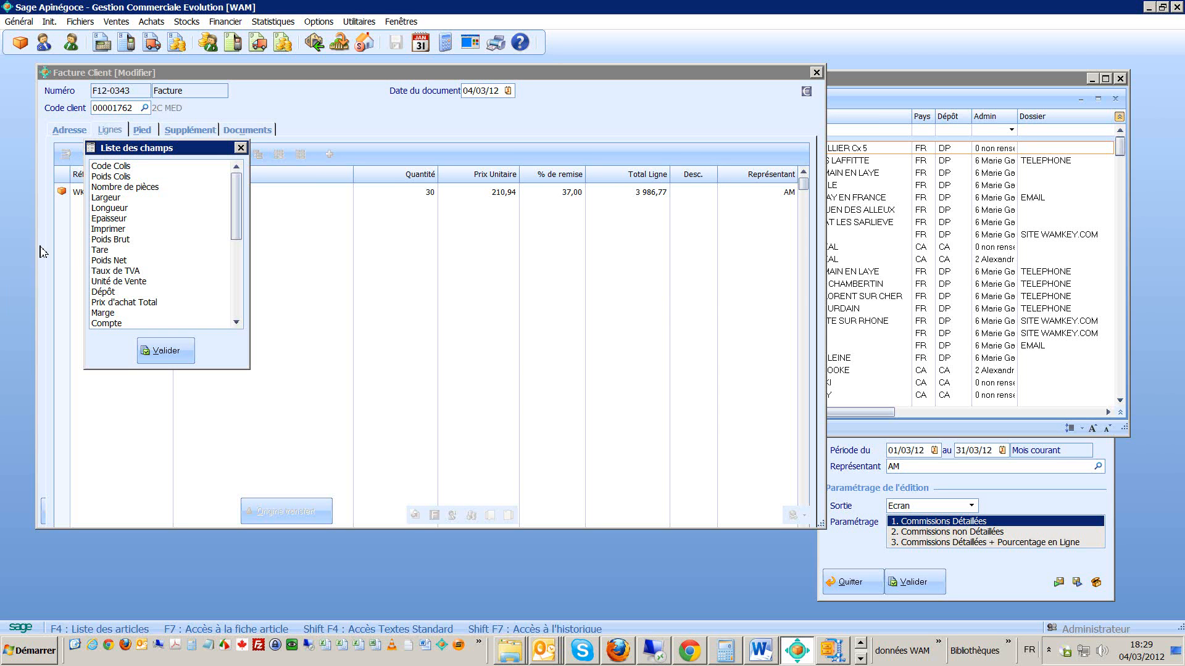
scroll(130, 308, "down", 1)
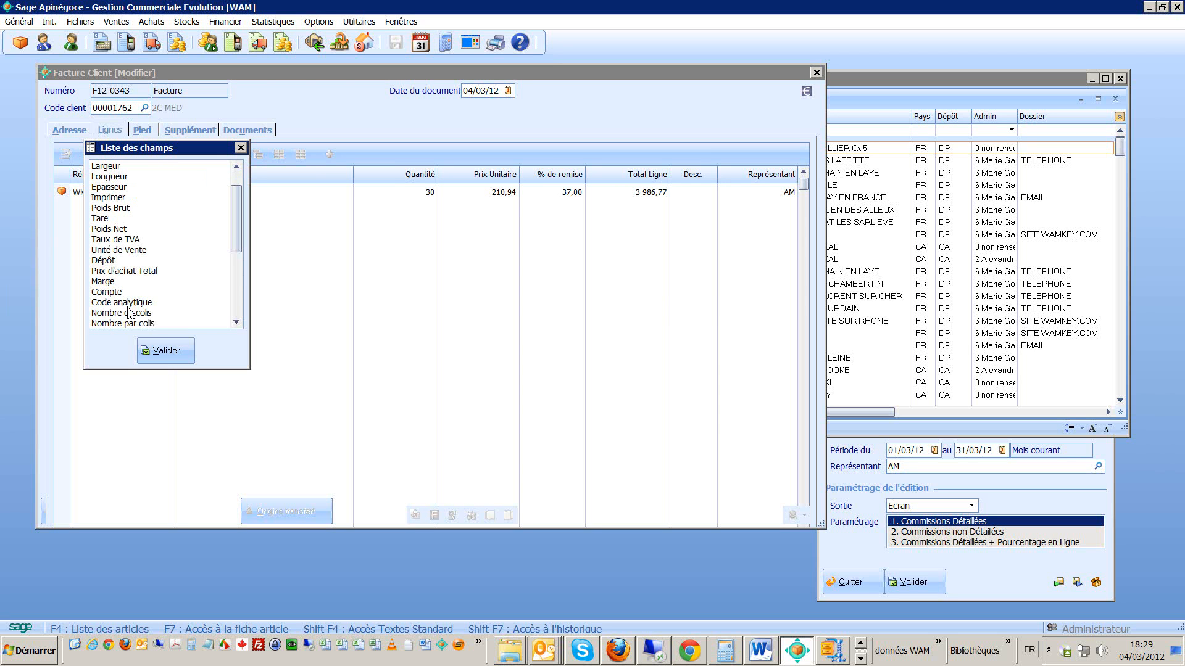
scroll(129, 309, "down", 1)
scroll(129, 309, "down", 3)
left_click(129, 272)
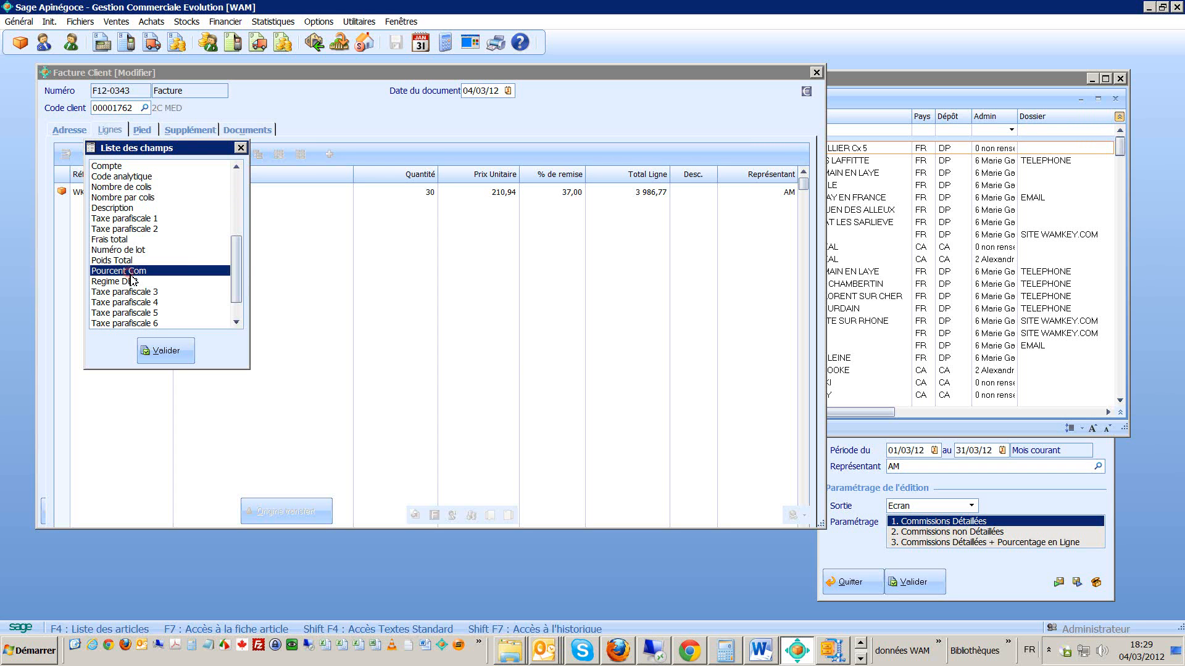
double_click(131, 274)
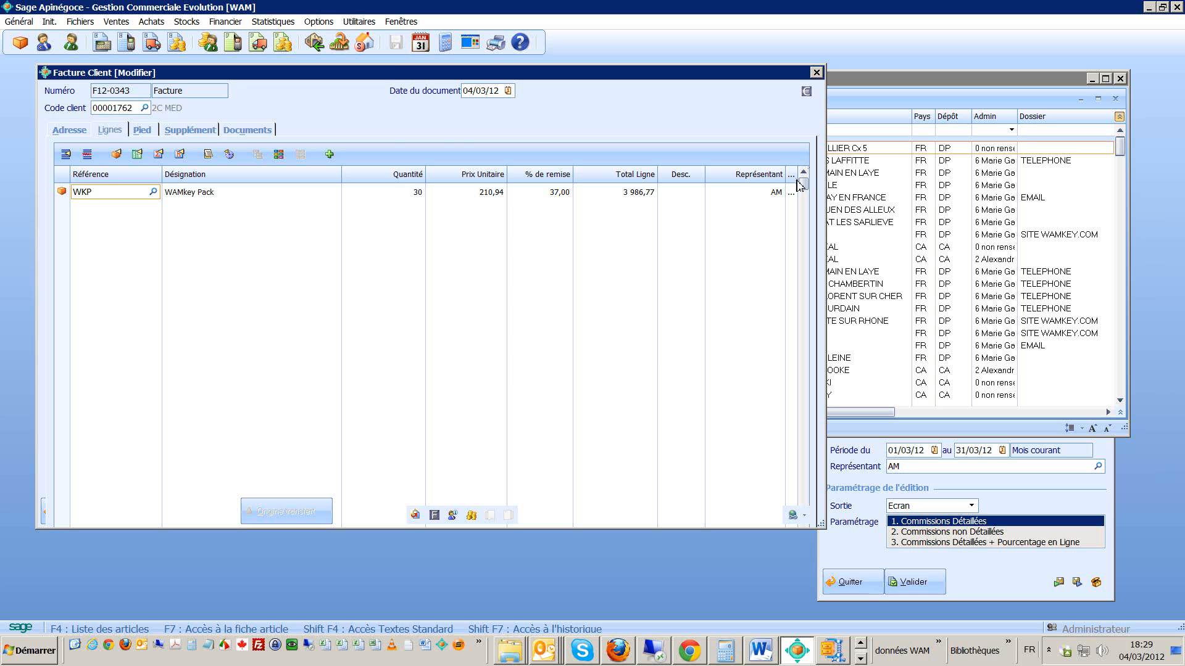
double_click(827, 174)
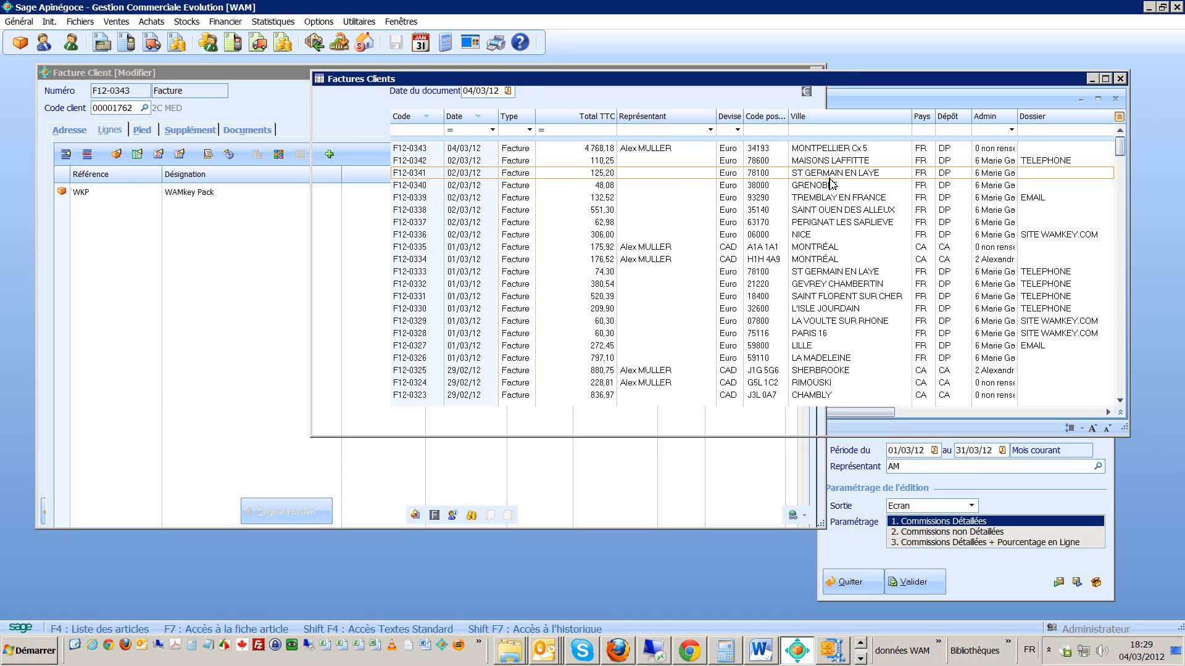
left_click(333, 357)
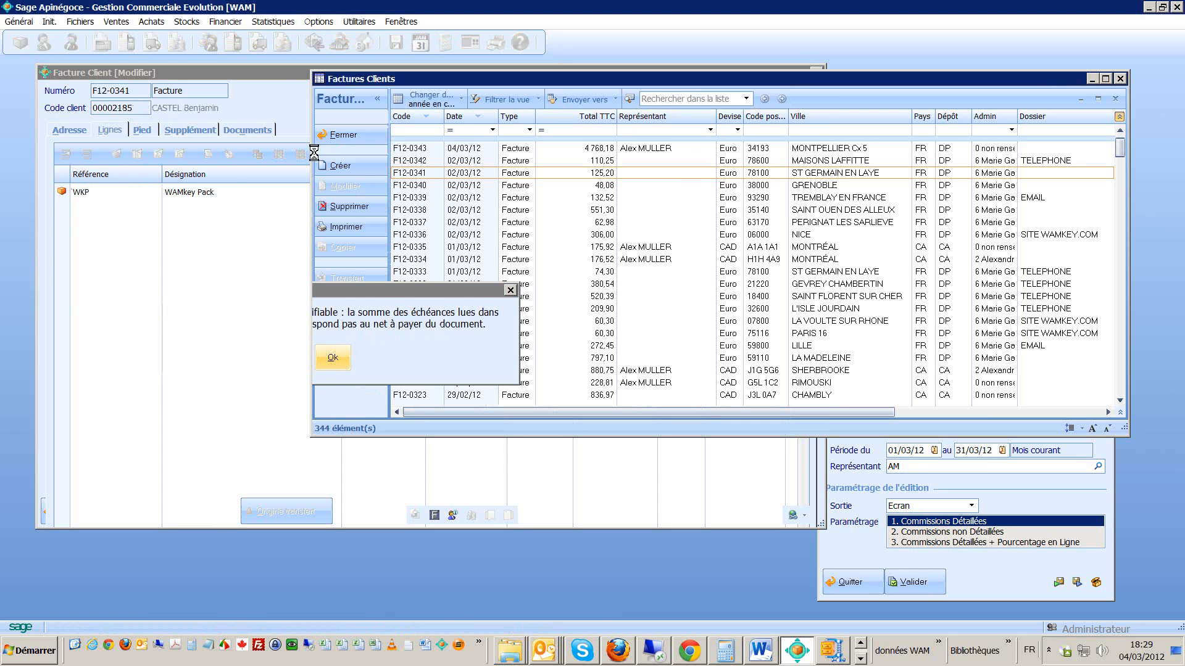
double_click(587, 150)
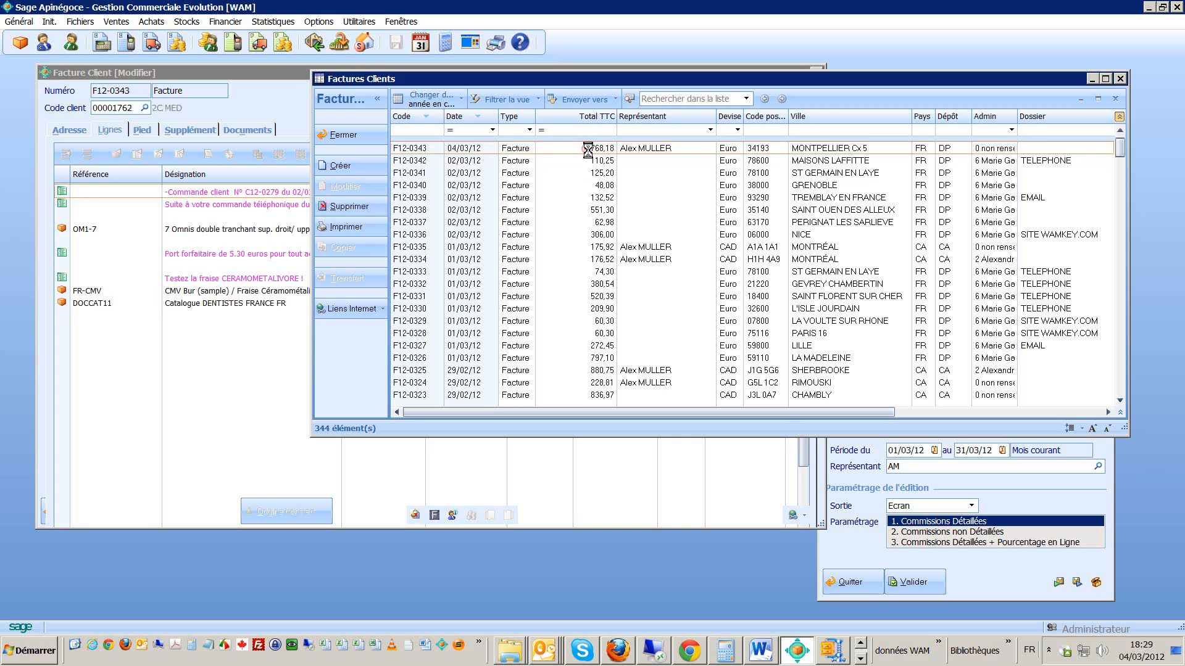
left_click(292, 79)
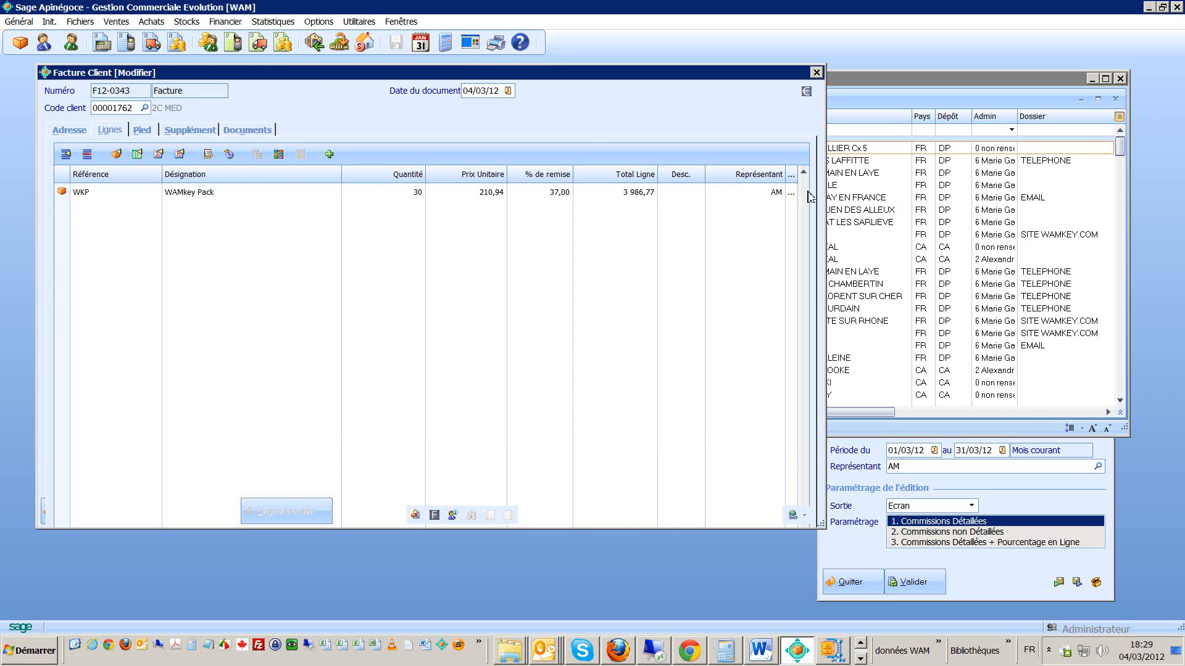
Step: Widen the invoice window and set the commission percentage of the WAMkey Pack line to 20
left_click_drag(827, 189, 951, 207)
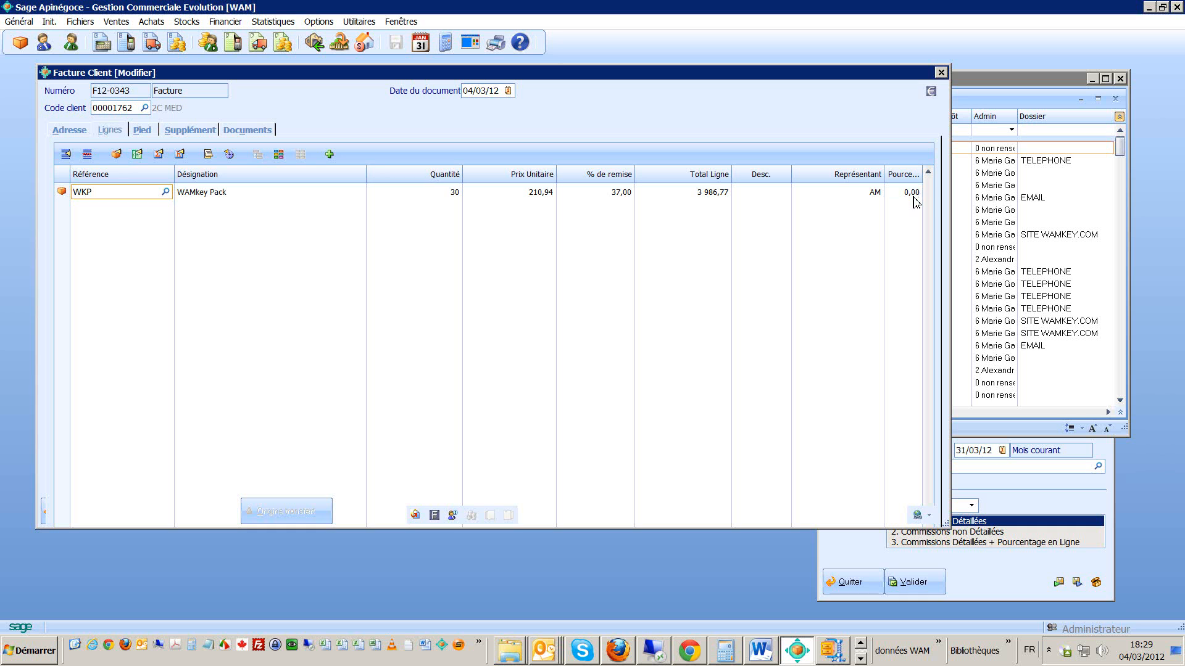
left_click(913, 195)
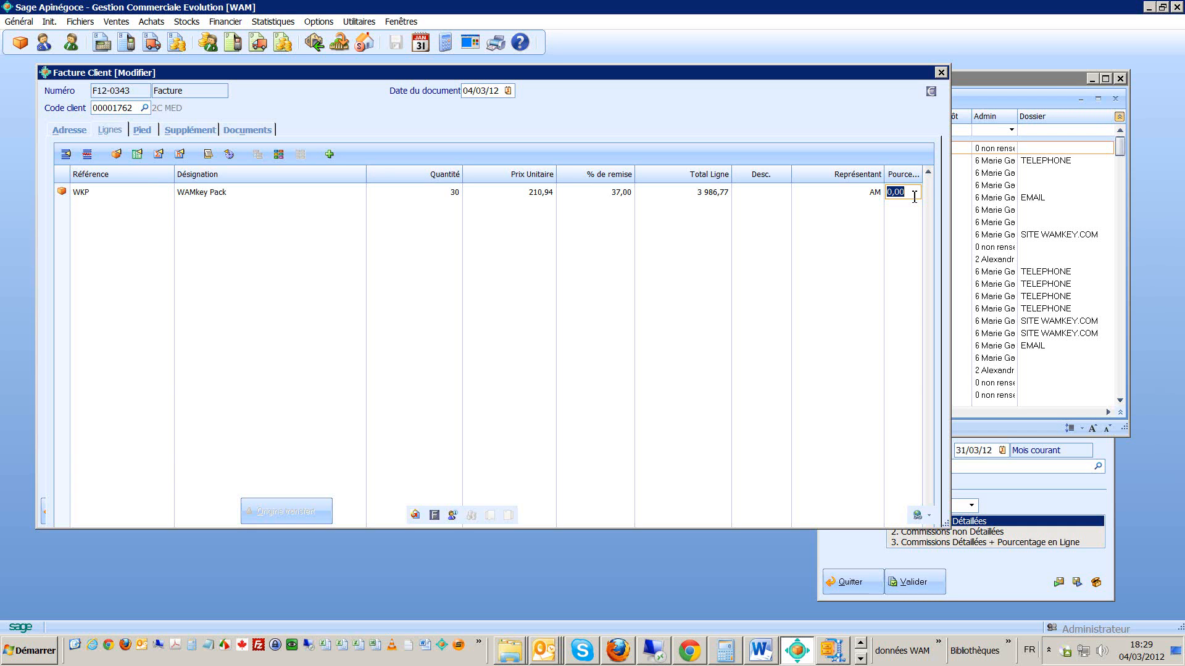
type("20")
key("Return")
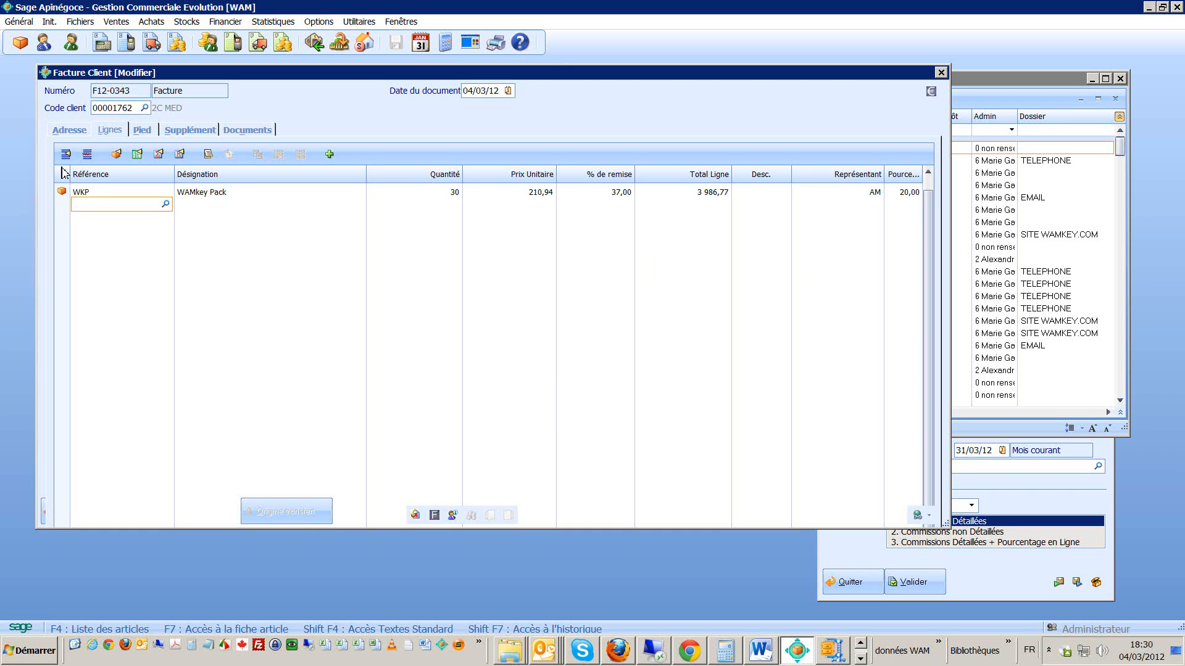
Step: Display the invoice's totals, dismiss the free-shipping notice, and close the invoice
left_click(142, 131)
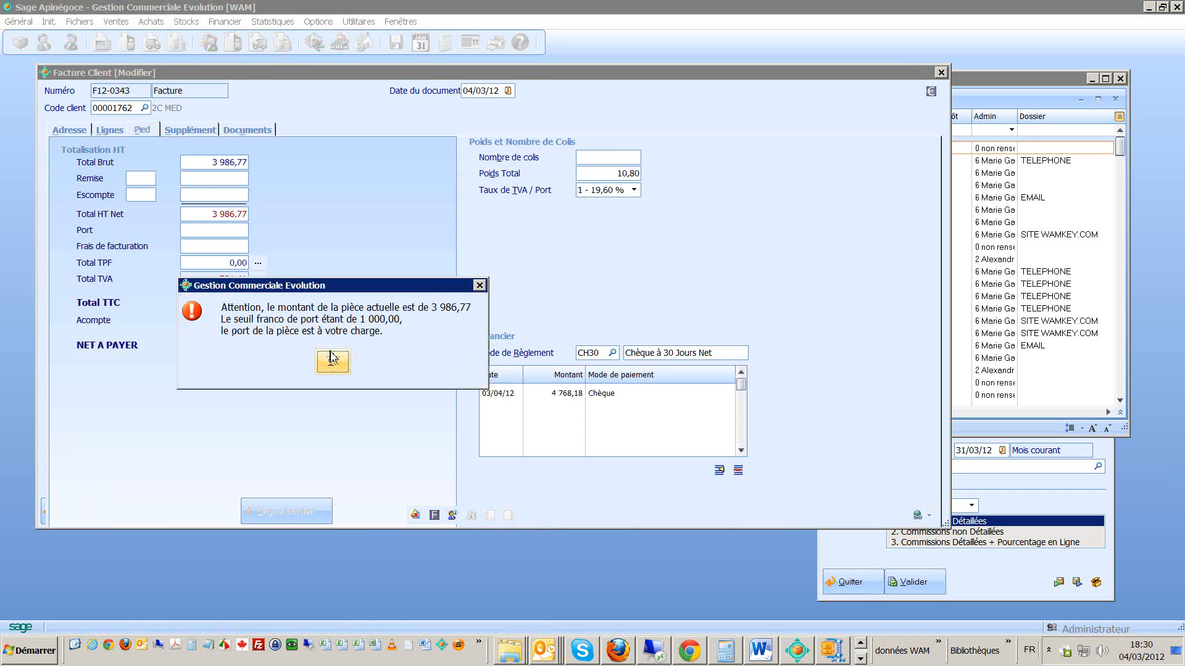
left_click(330, 358)
key("Escape")
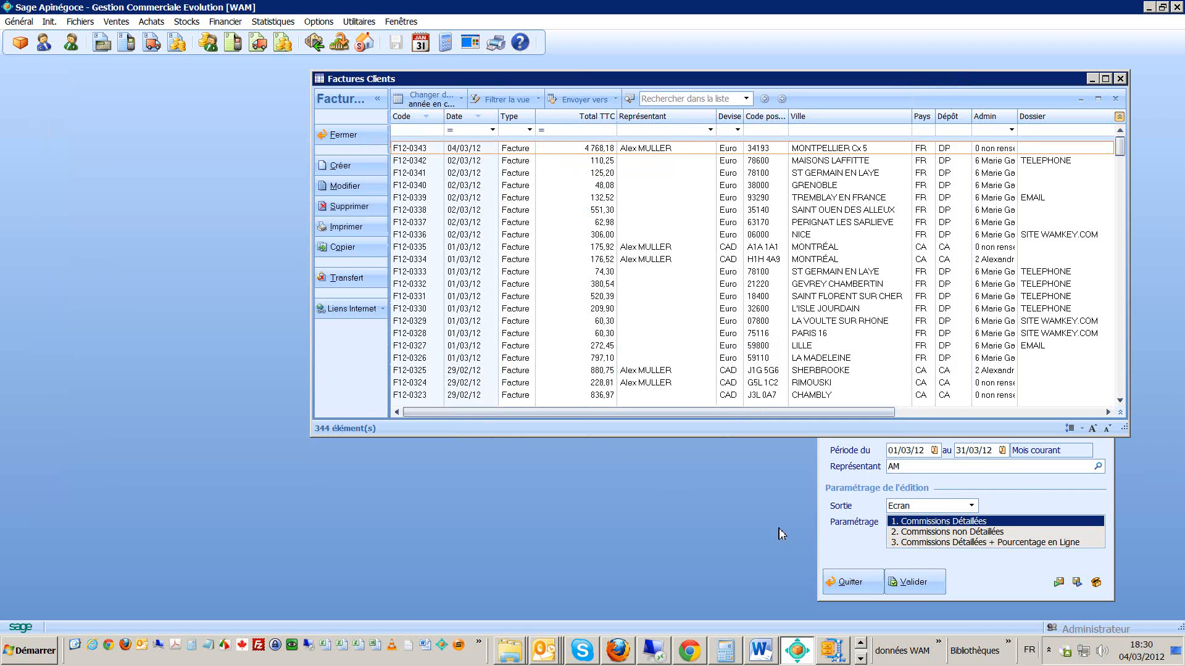
Step: Produce the detailed commission report on screen for representative code AM from the commission calculation already set to 01/03/12 to 31/03/12
left_click(1025, 497)
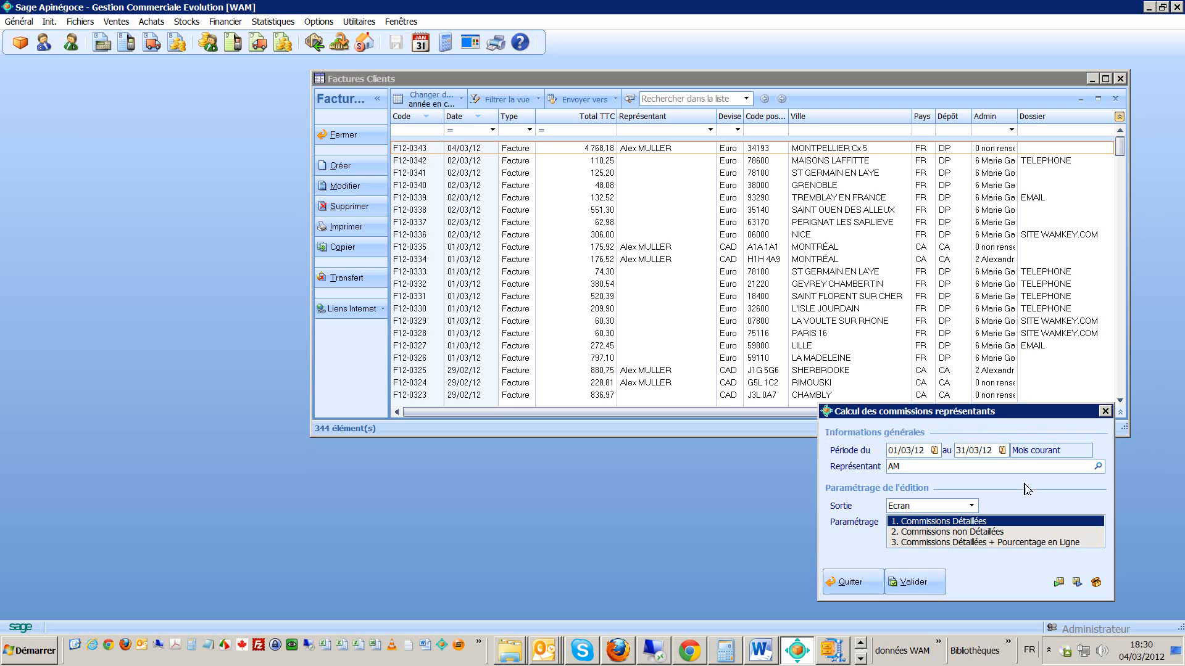
left_click_drag(1005, 418, 1005, 410)
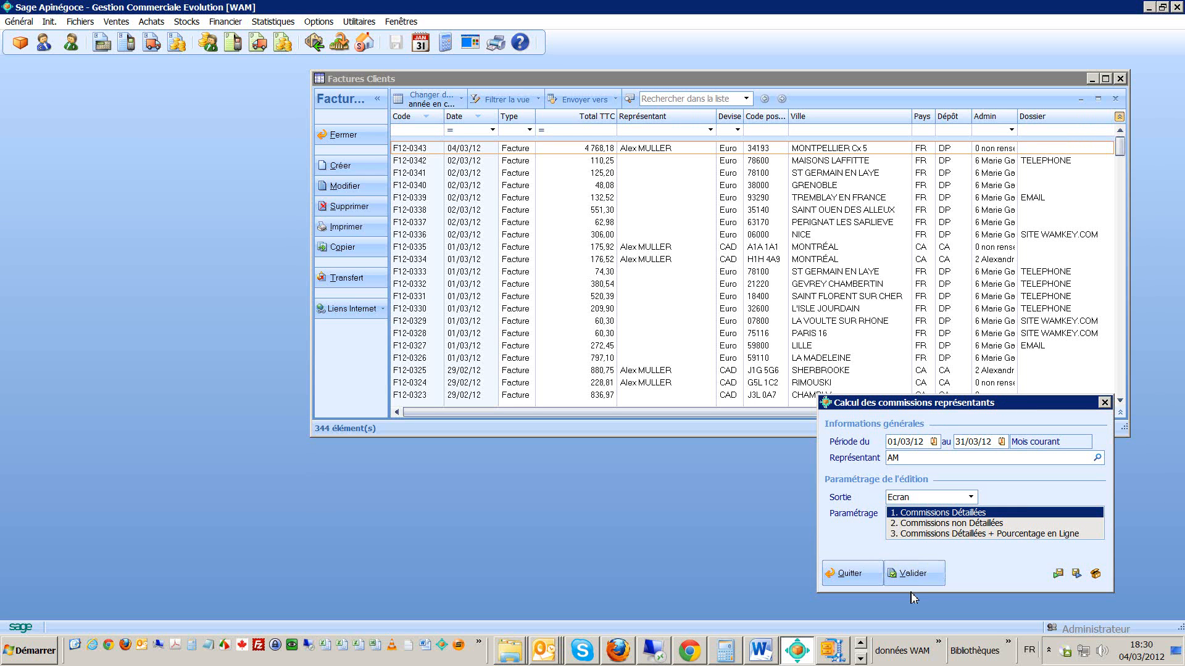
left_click(923, 575)
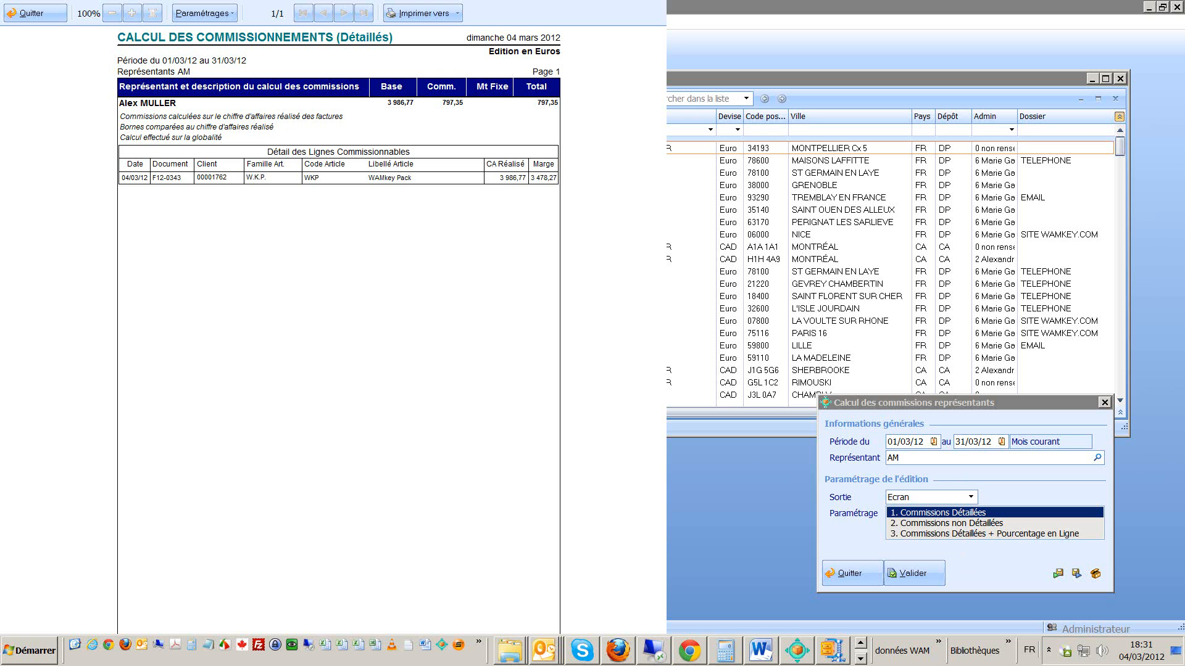
Step: Close the commission report, the commission calculation and the customer invoice list
left_click(56, 15)
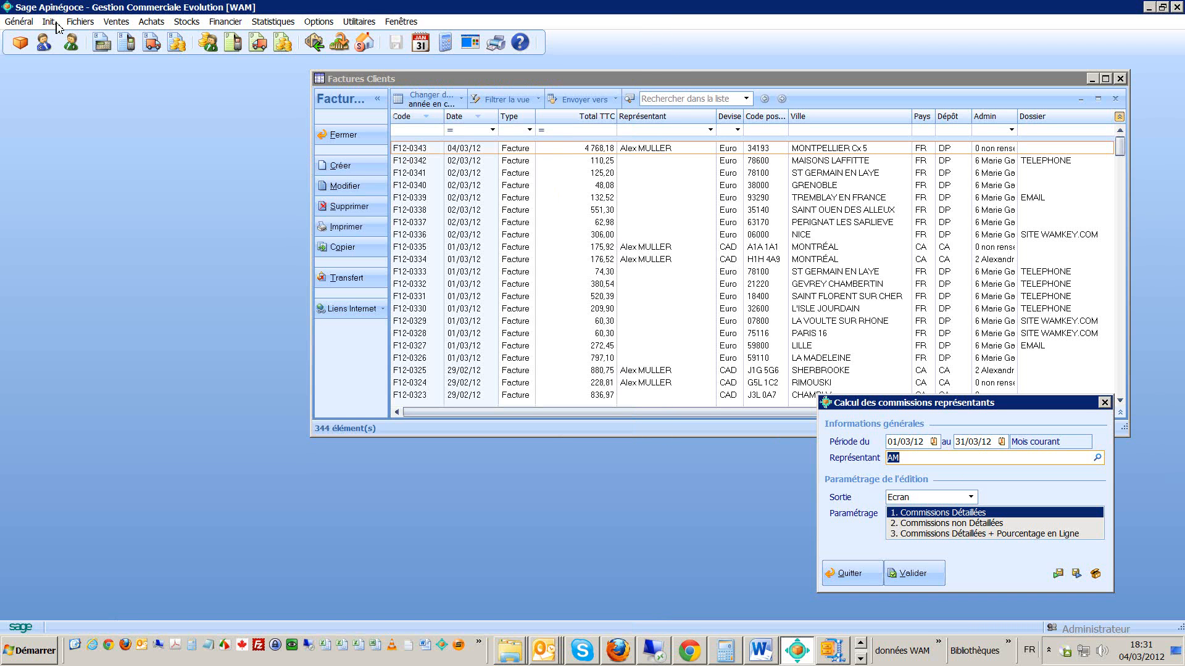
left_click(872, 583)
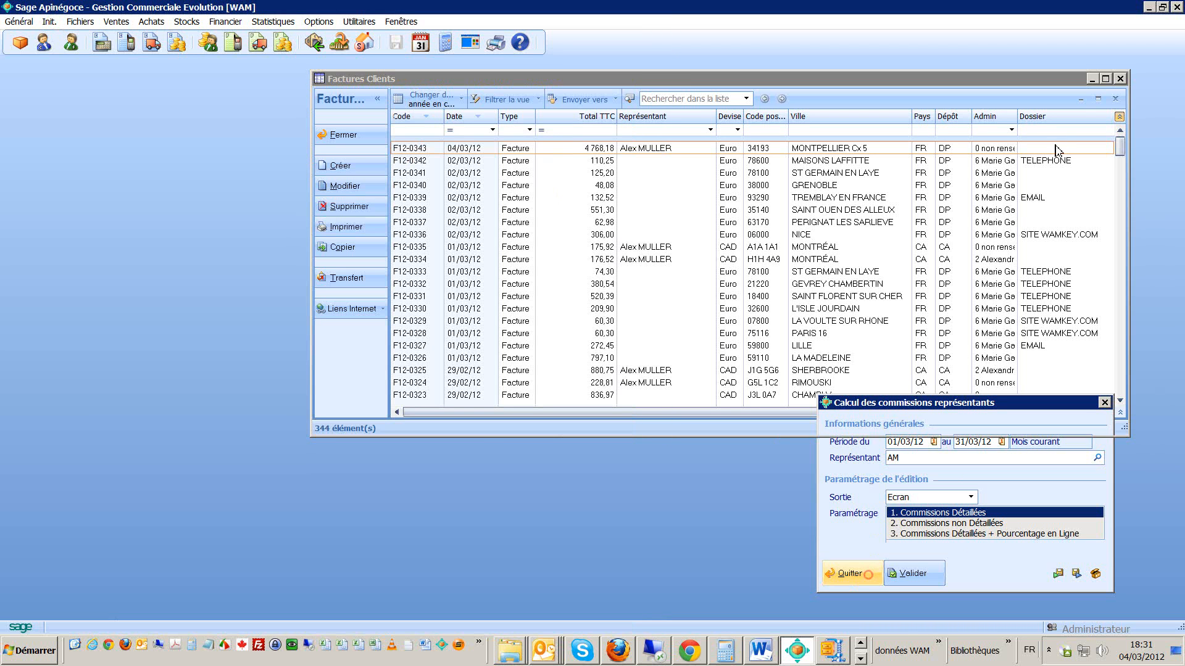
left_click(1120, 79)
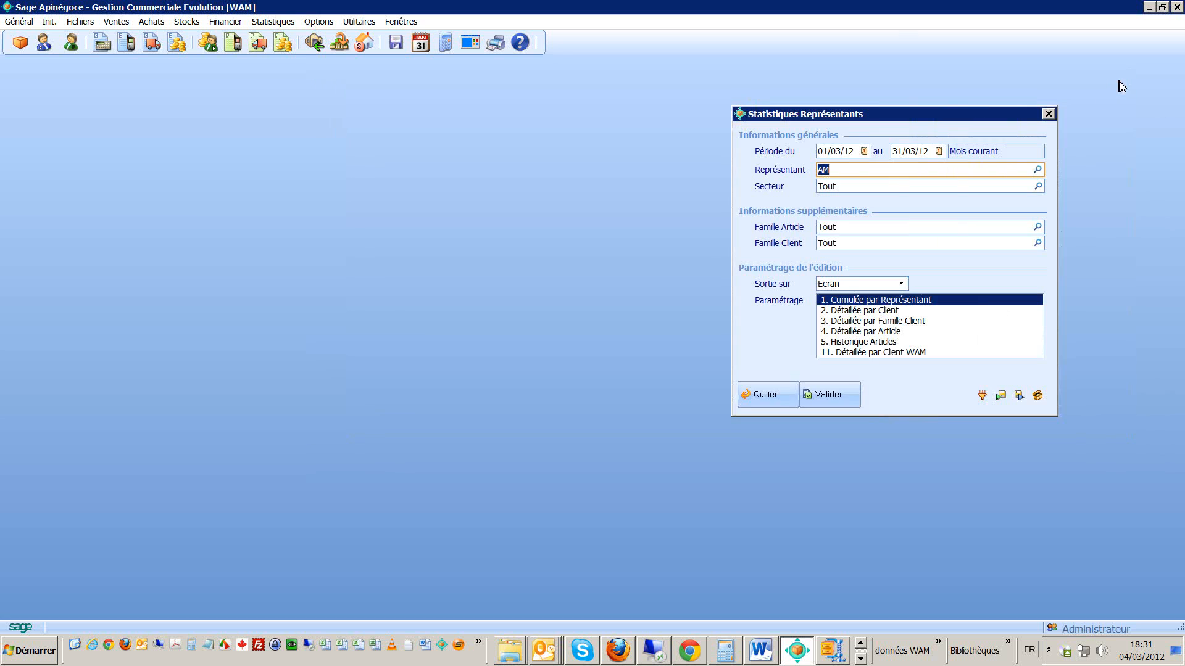
Step: Close the representative statistics and switch to the SOCEX company file (PROMATEX - Société exemple), declining the scheduled price updates
left_click(771, 400)
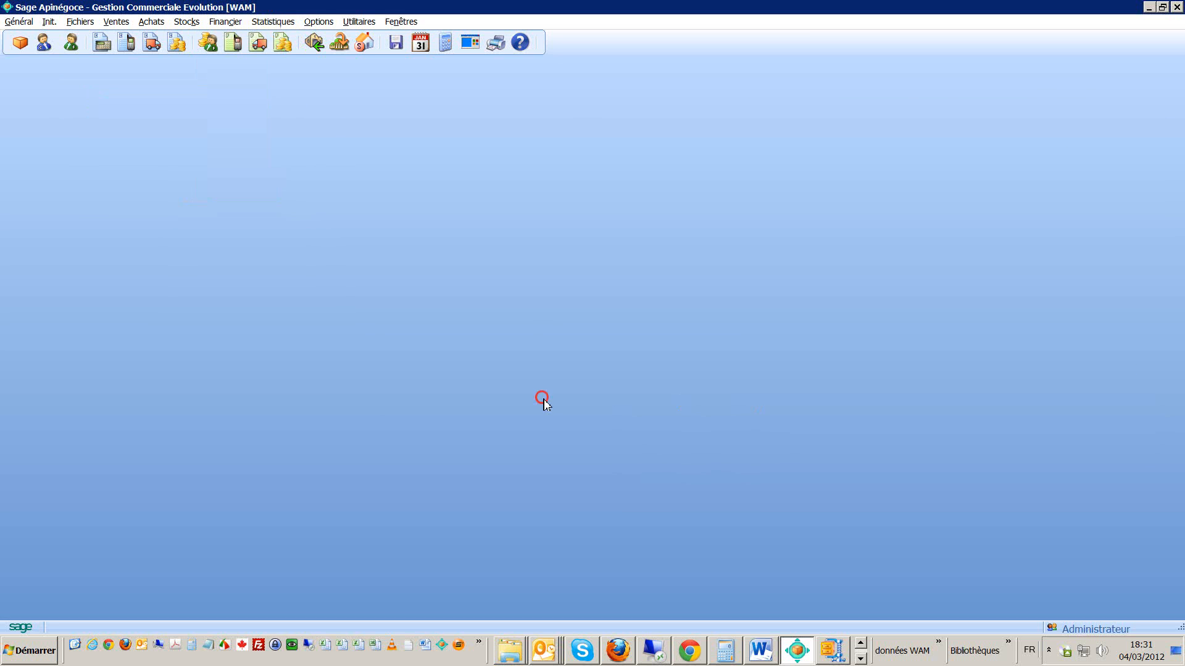
left_click(18, 24)
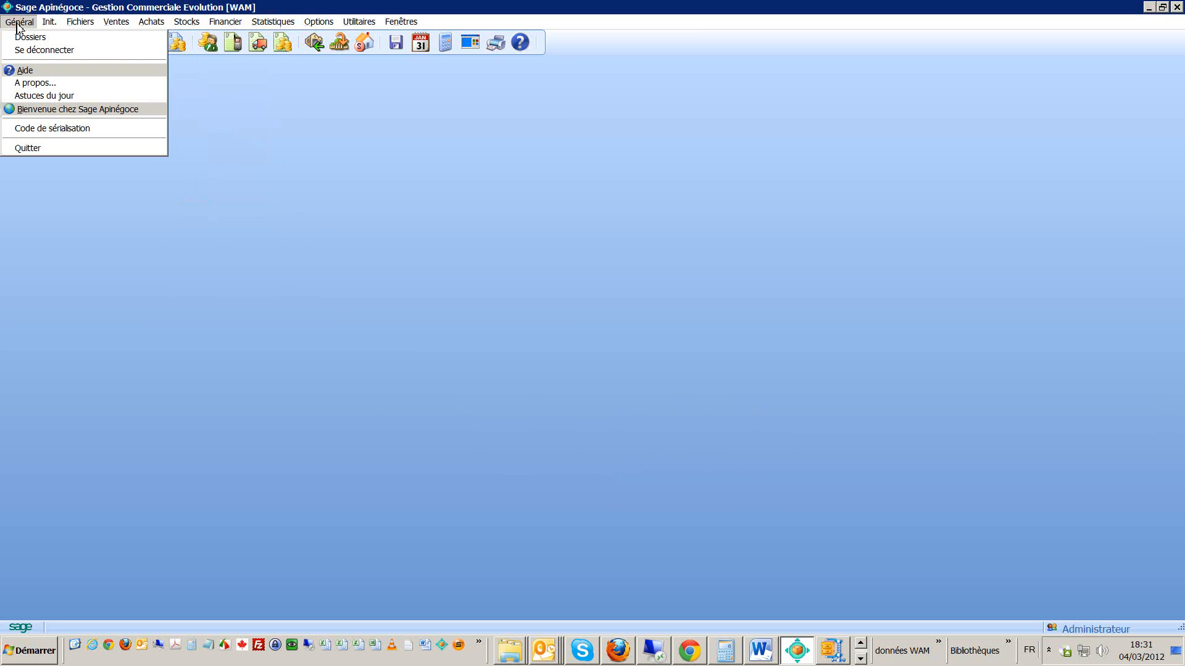
left_click(32, 38)
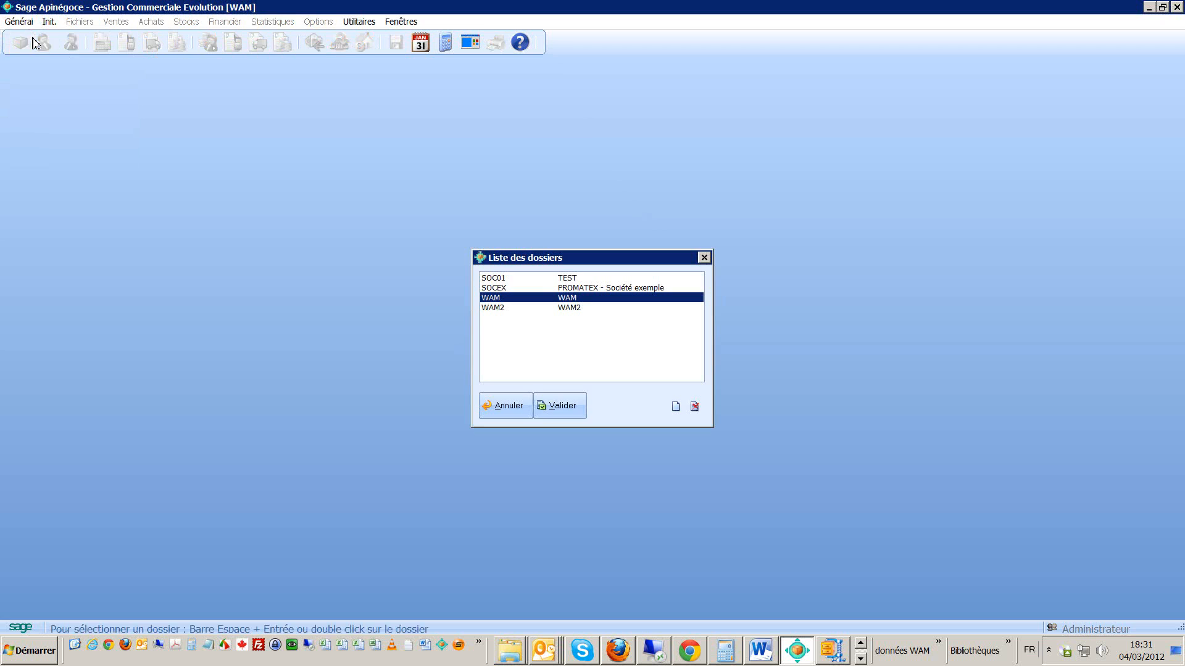
double_click(522, 288)
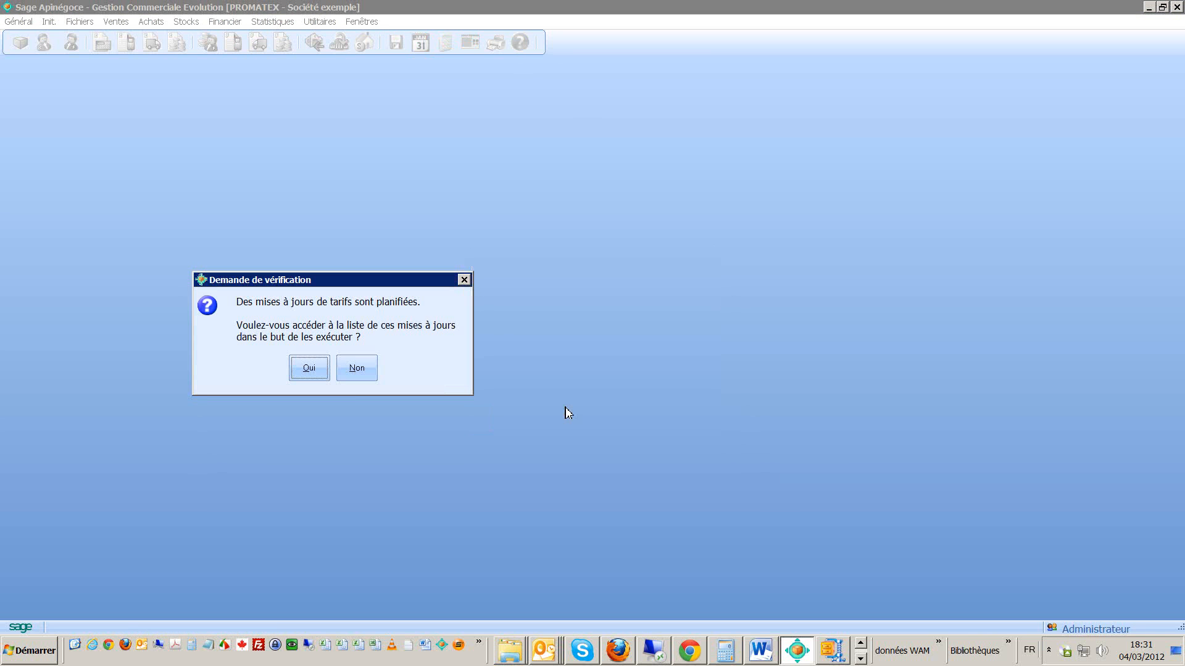
left_click(373, 372)
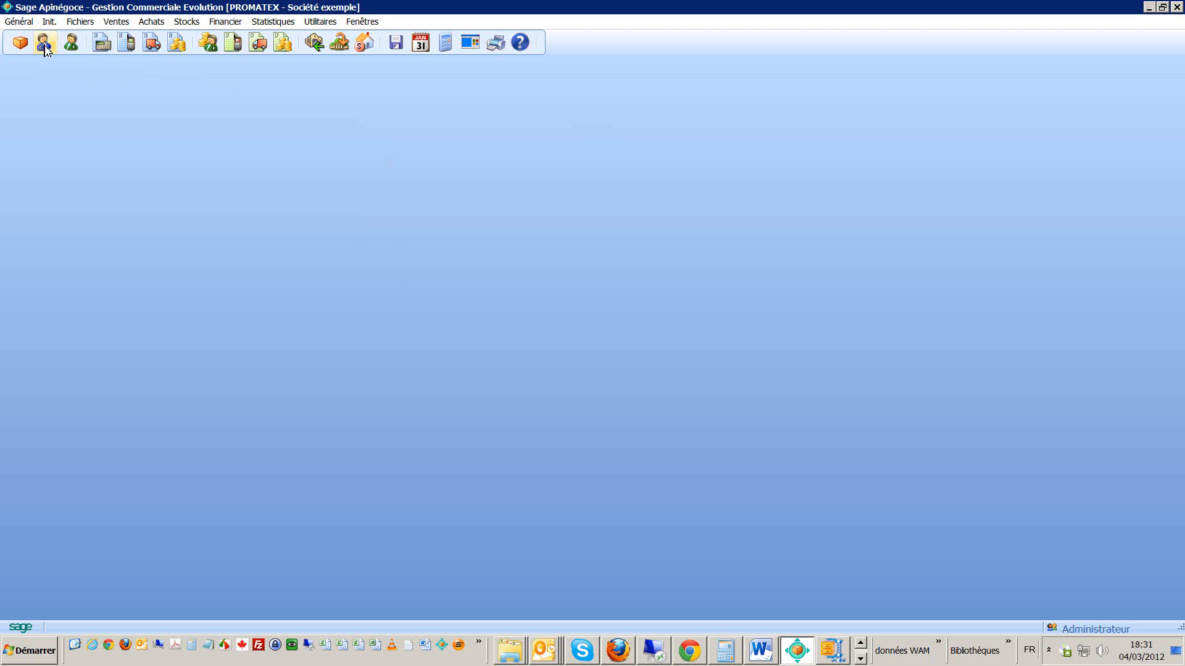
Step: Open commission calculation table 787, widen its upper-limit column A to read the brackets and percentages, and validate the table
left_click(53, 25)
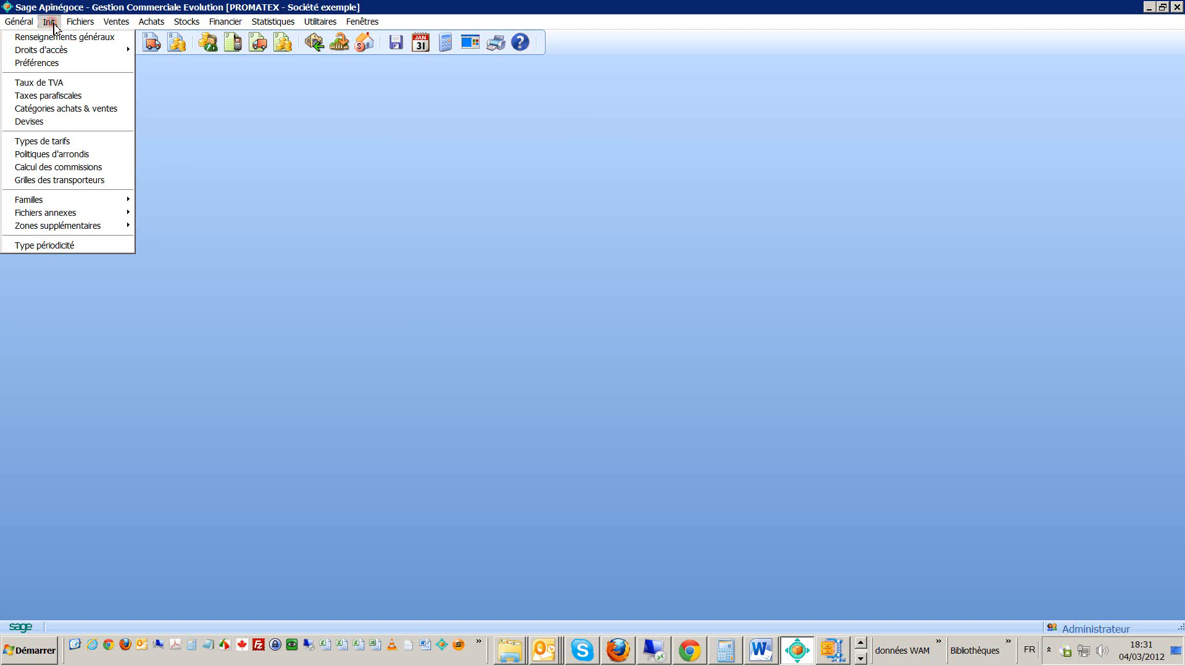
left_click(62, 167)
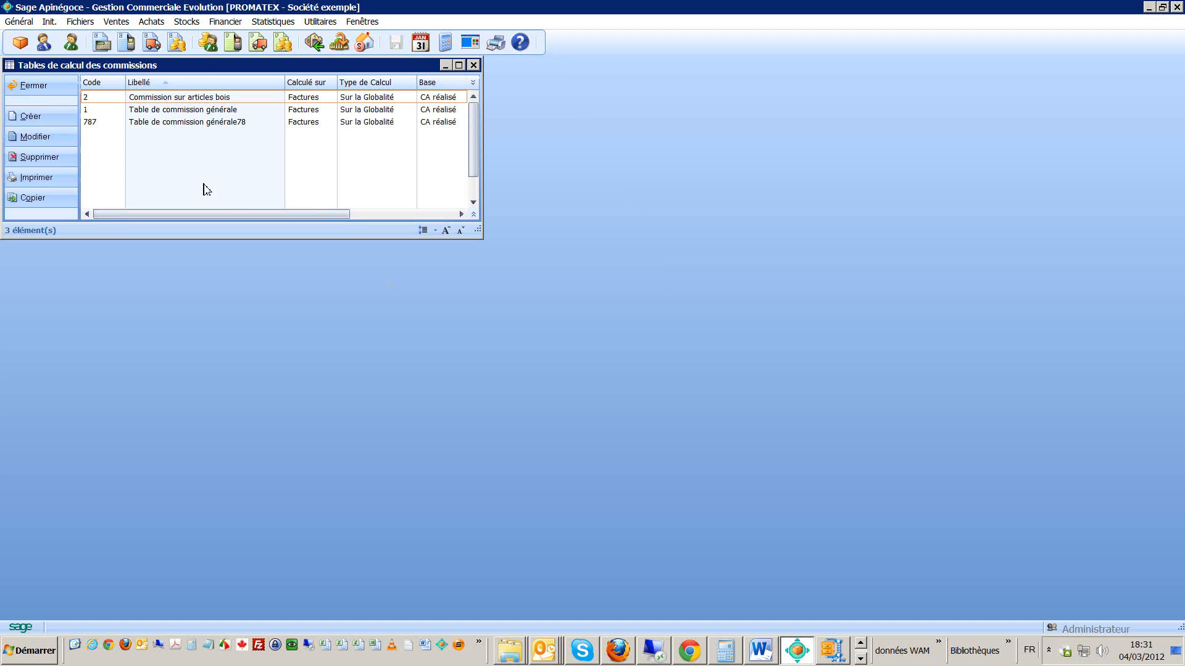
double_click(181, 122)
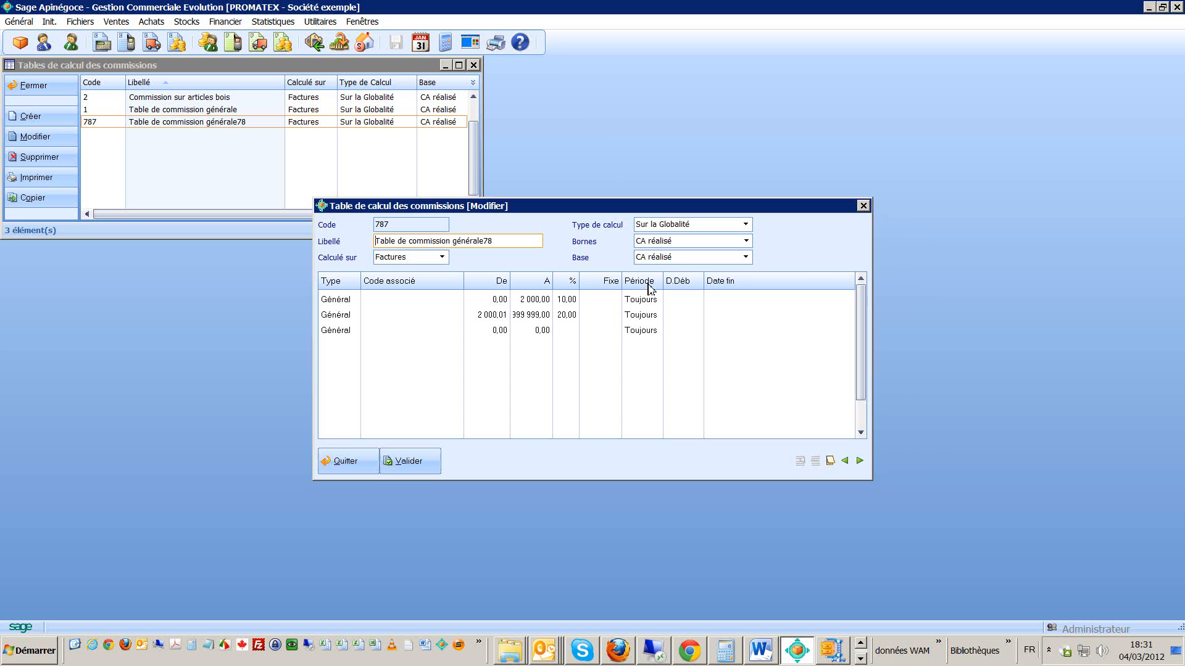
left_click_drag(552, 282, 577, 282)
left_click(529, 302)
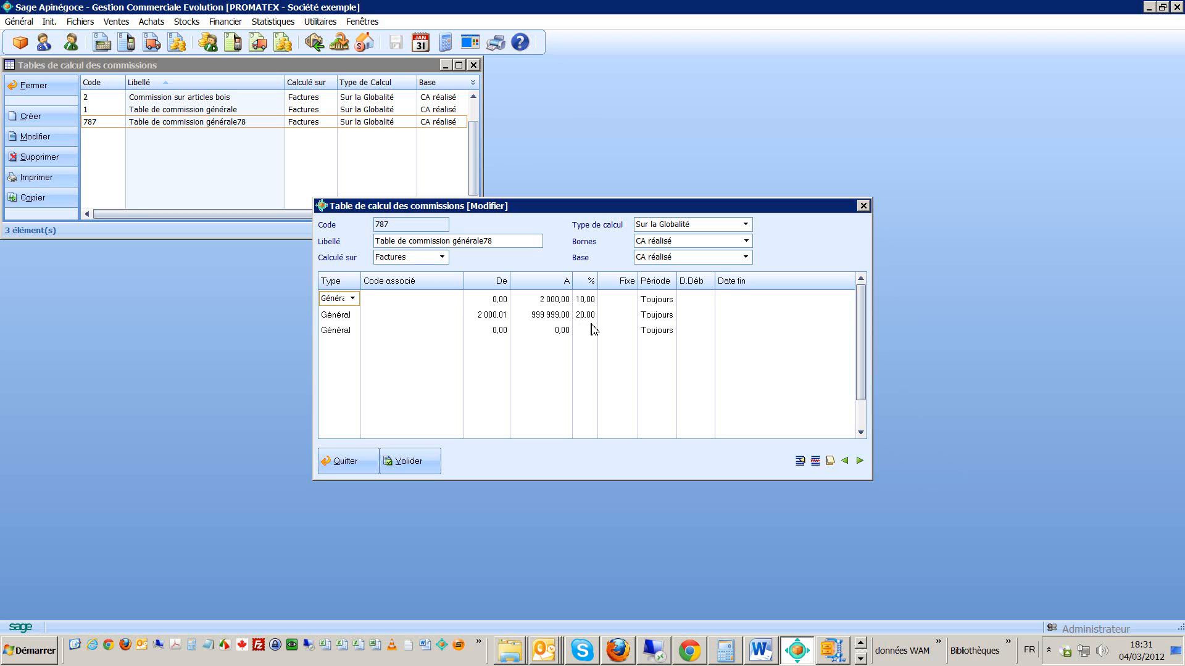
left_click(421, 469)
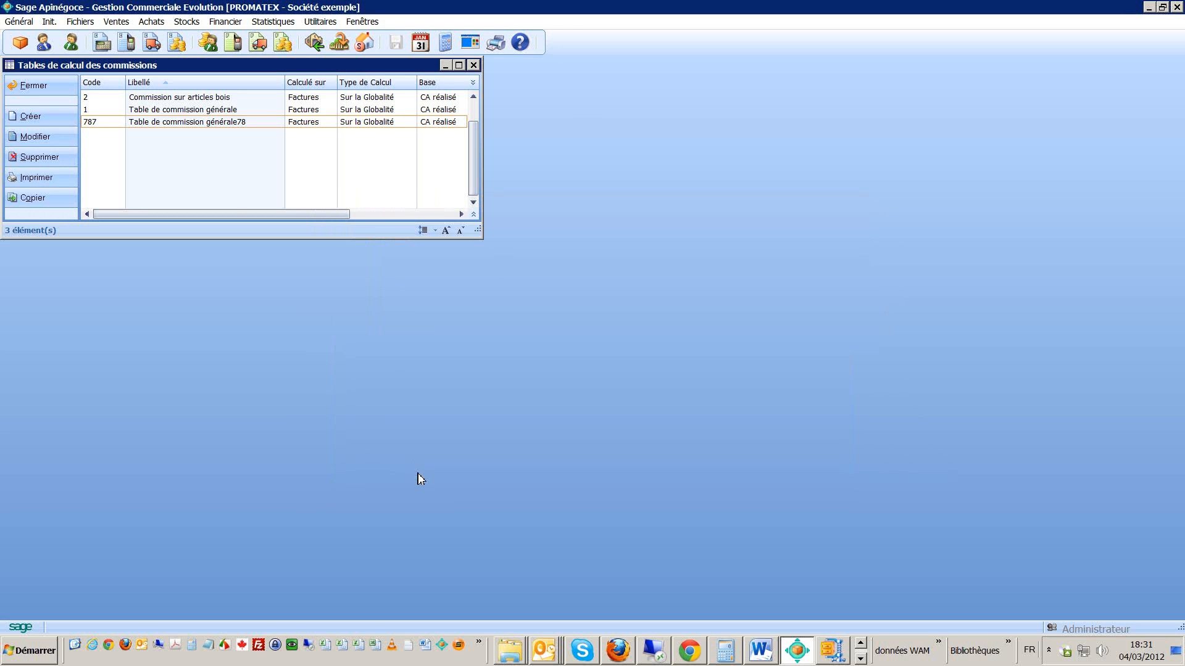
Step: Assign calculation table 787 to the representative with code 1, and close the representative and commission table lists
left_click(80, 23)
left_click(49, 77)
left_click(161, 307)
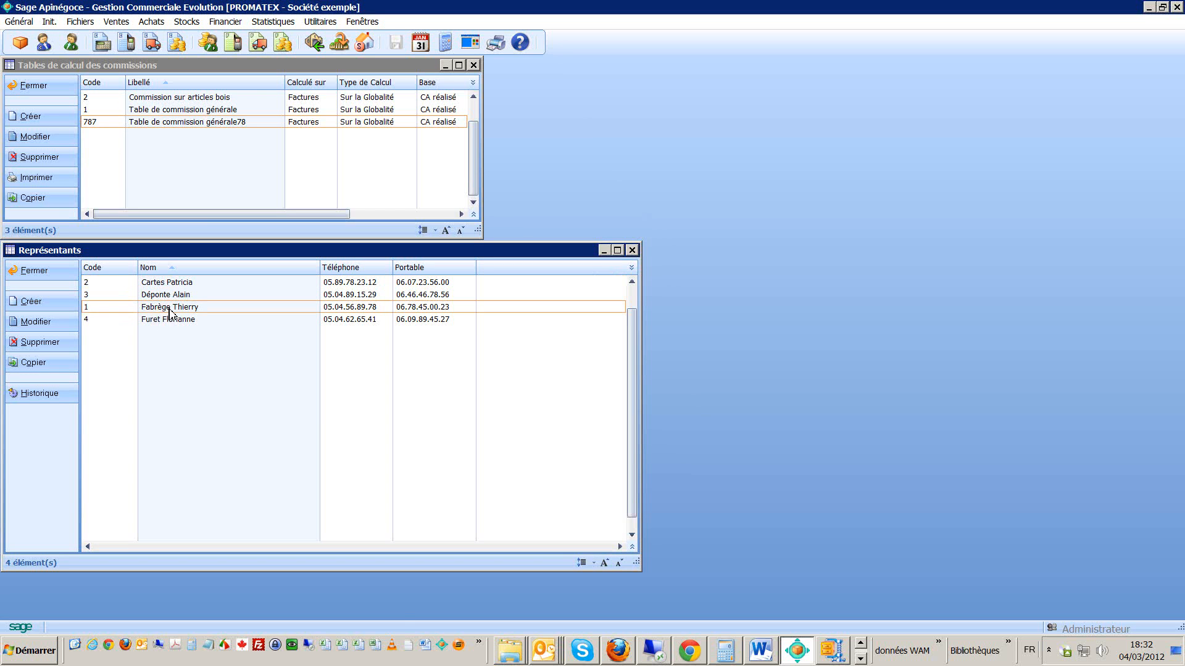
double_click(173, 309)
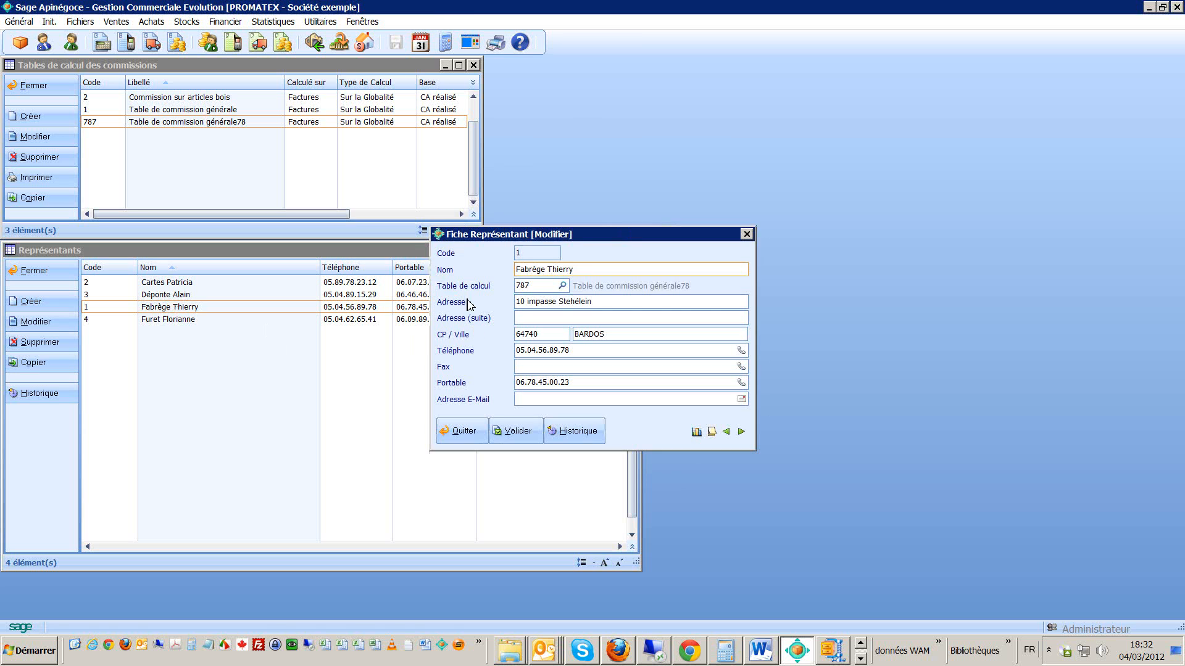
left_click(561, 285)
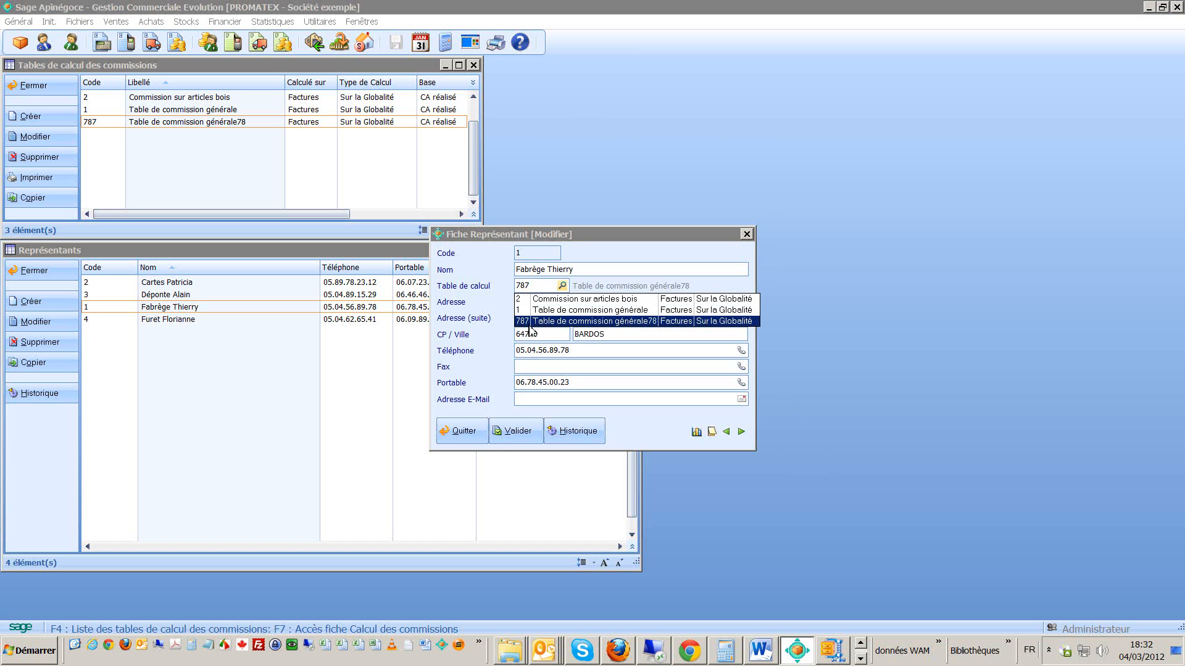
left_click(530, 322)
left_click(504, 431)
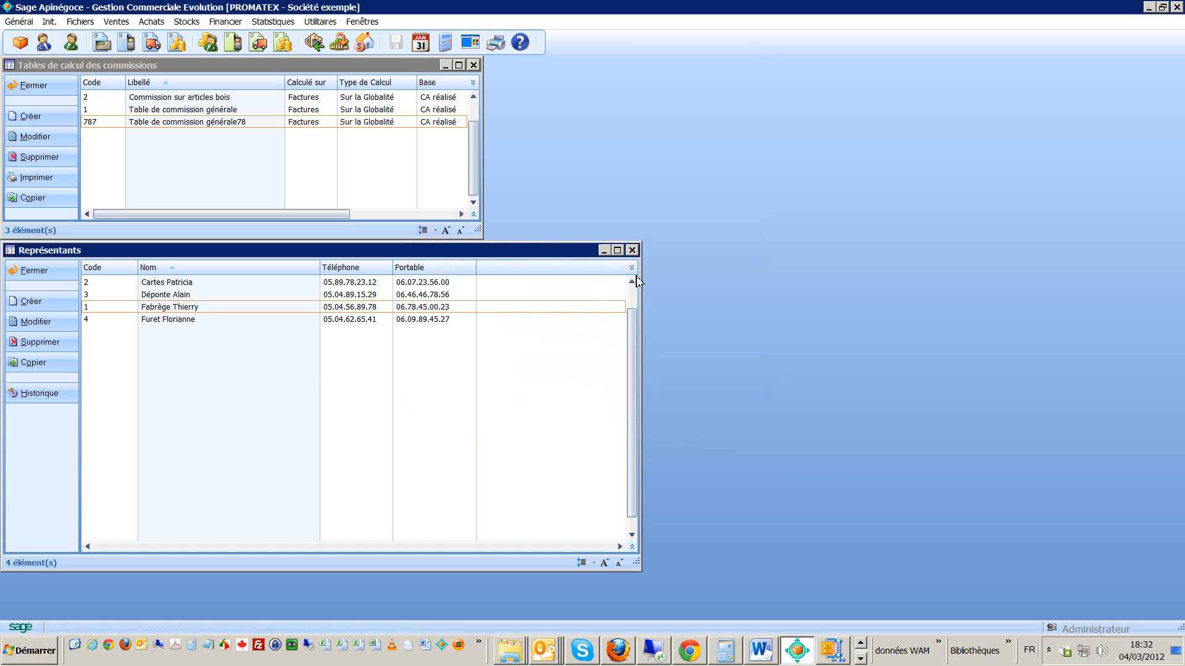
left_click(632, 250)
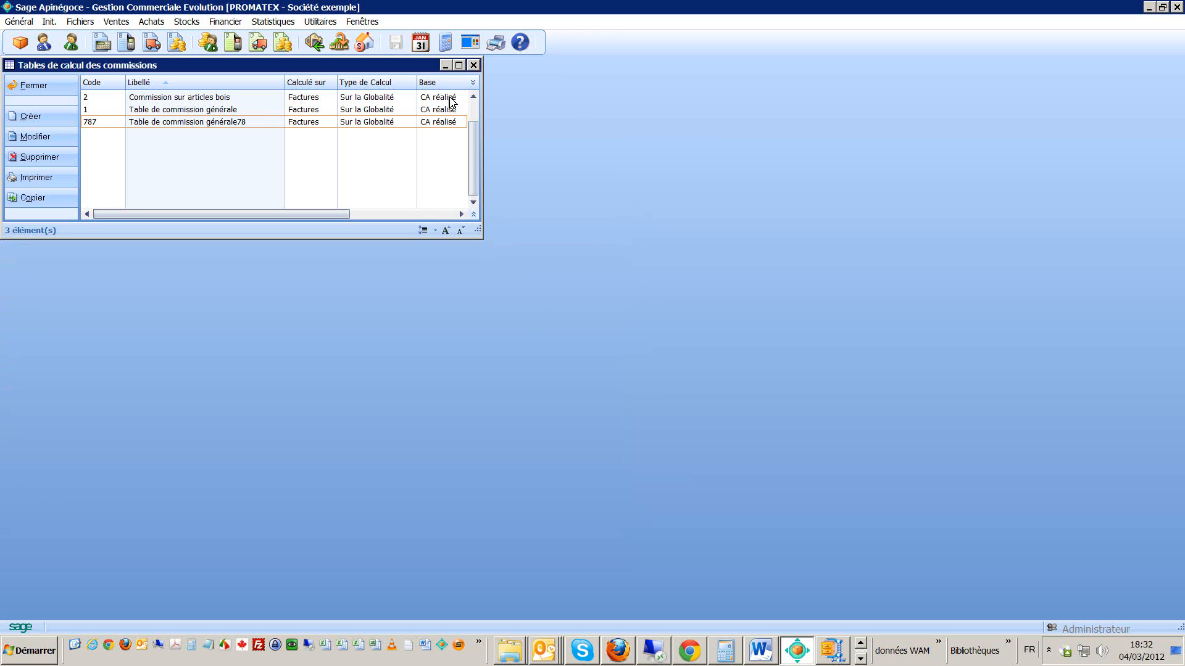
left_click(473, 65)
left_click(80, 21)
mouse_move(51, 24)
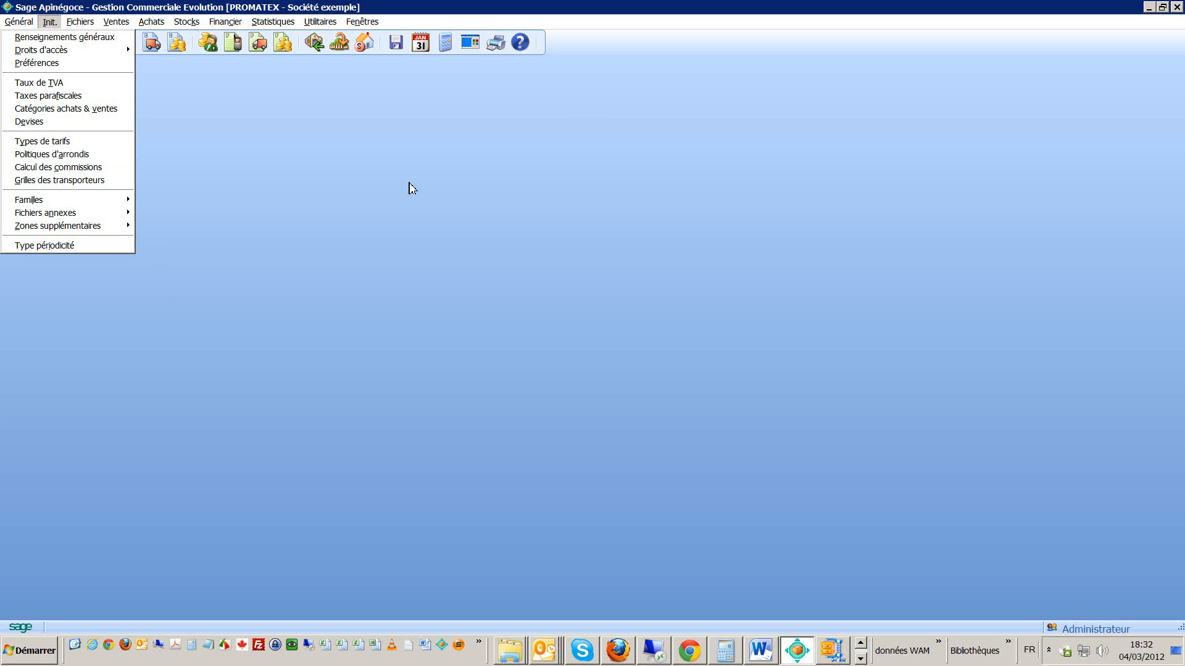
left_click(206, 67)
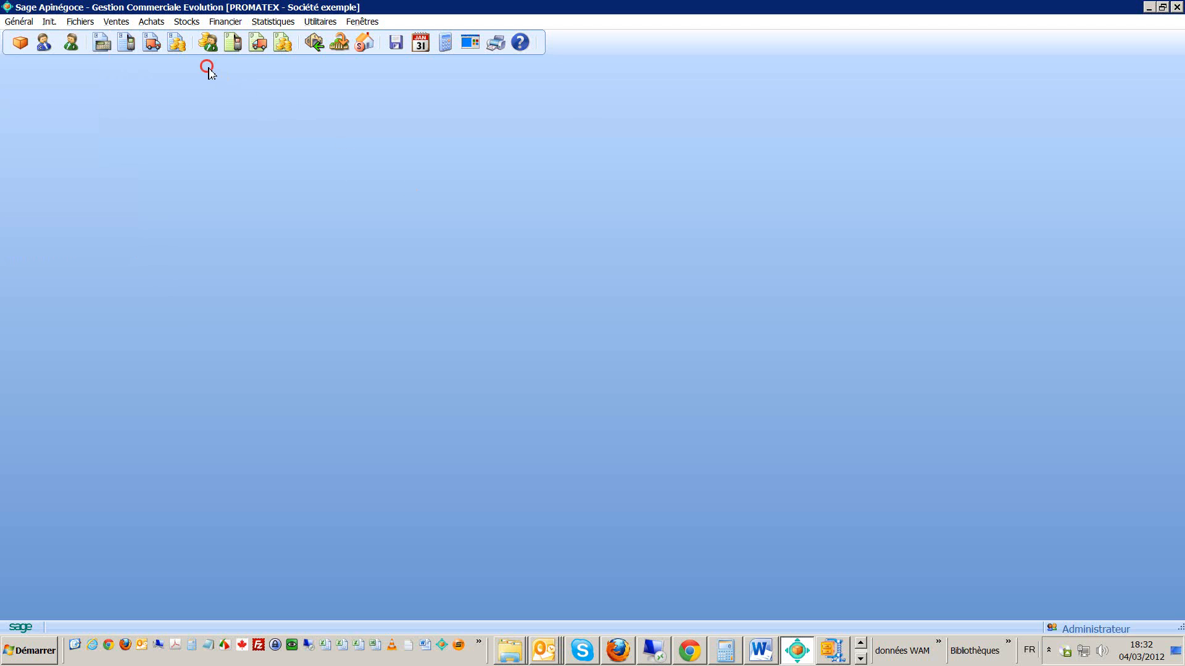
Step: Sort the customer invoices by representative in descending order to see which ones are linked, and close the list
left_click(180, 49)
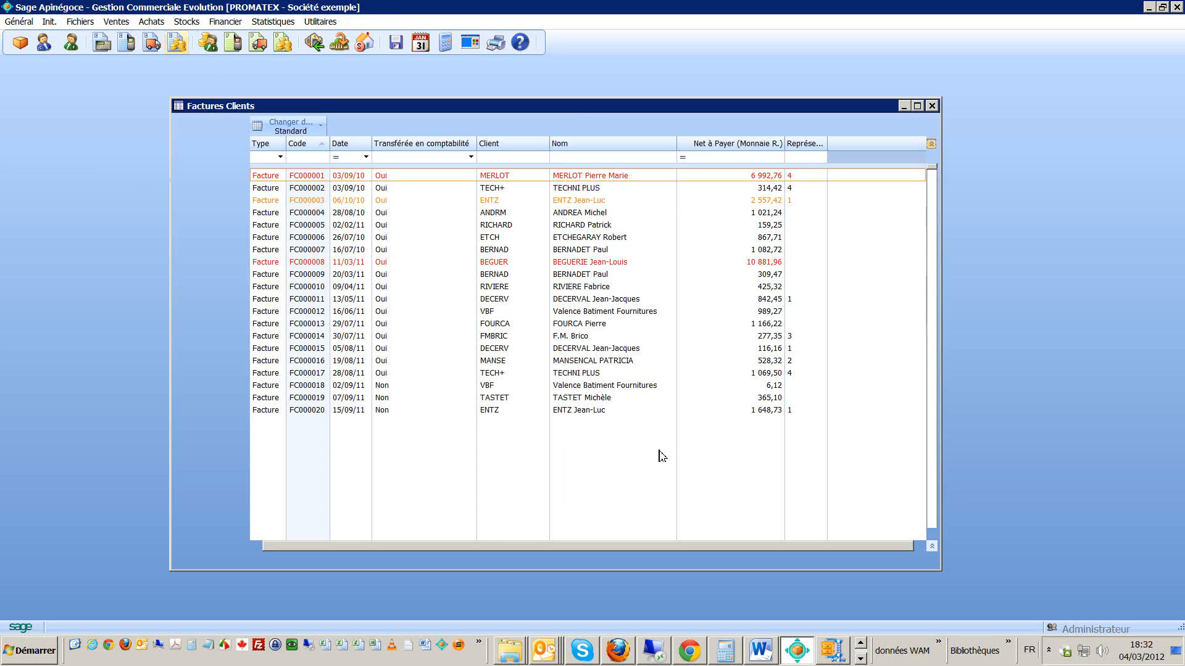
left_click(802, 148)
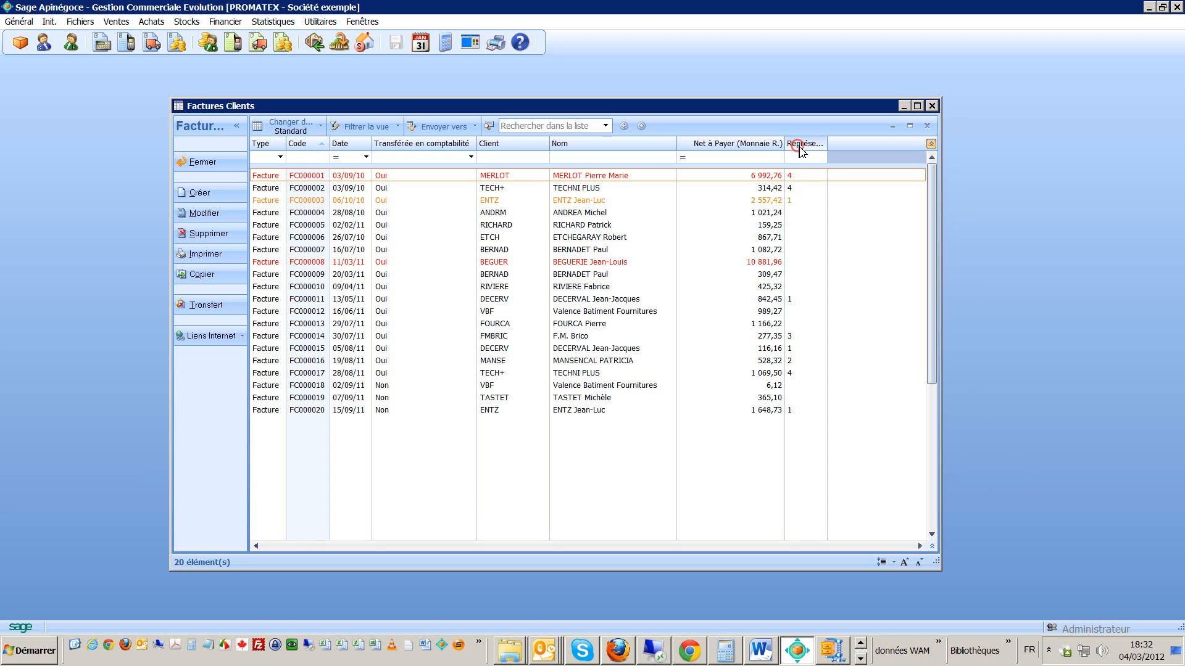
left_click(802, 148)
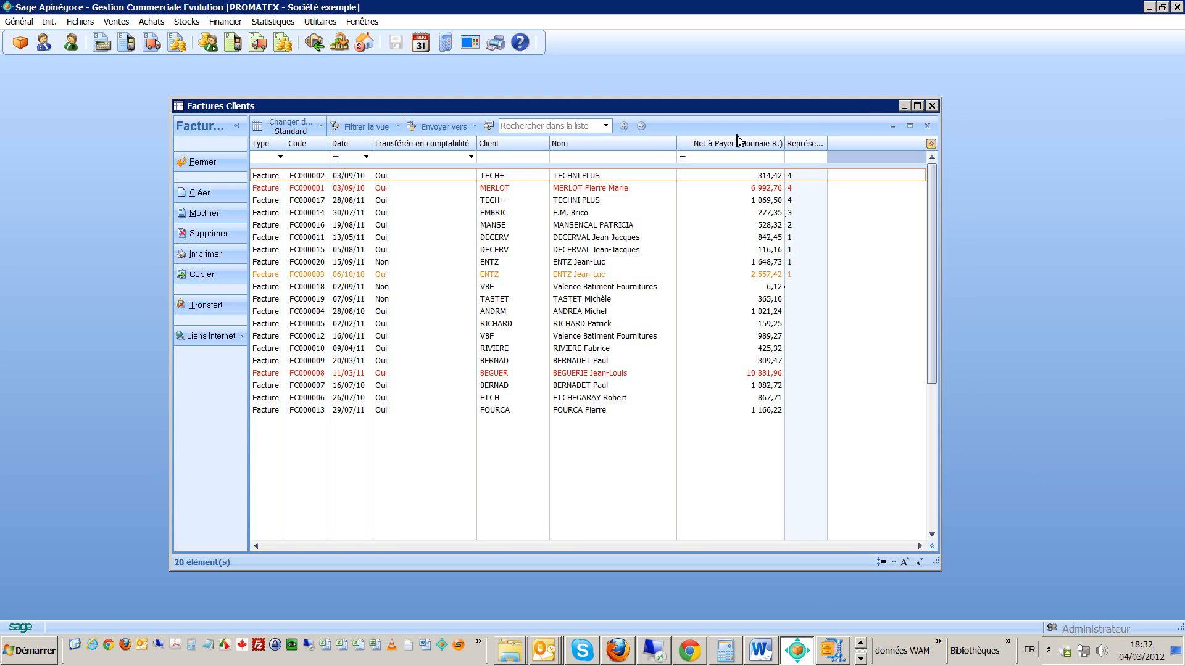
left_click(931, 106)
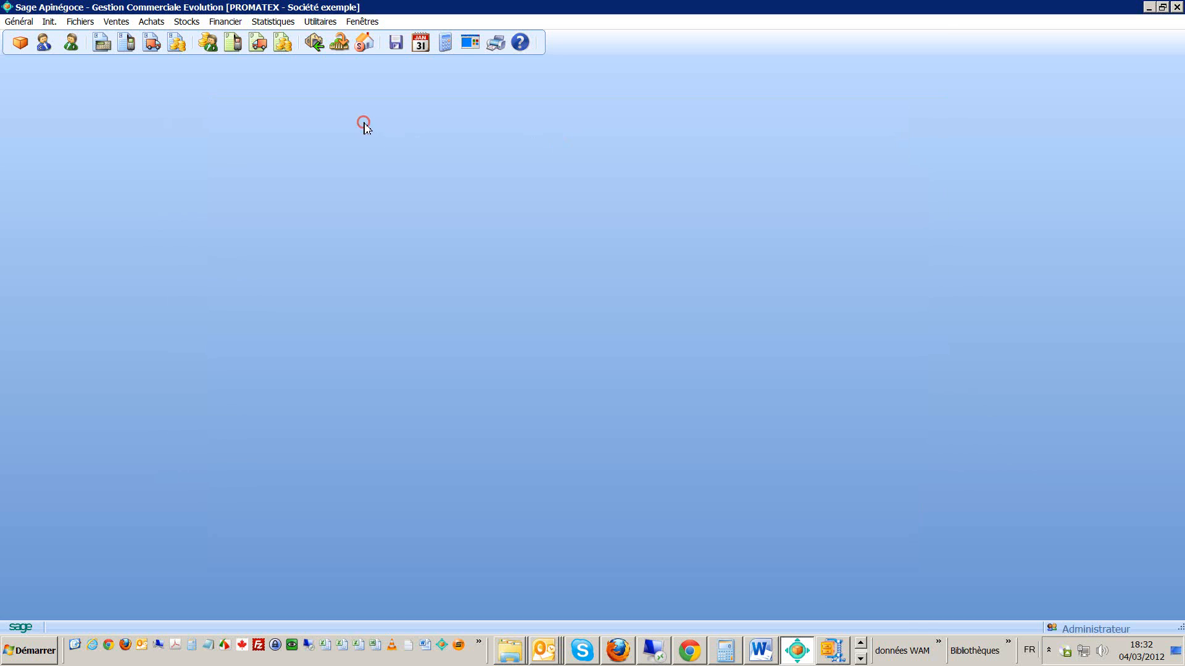
Step: Produce the detailed commission report on screen for representative code 1, with the period starting 01/01/01 and ending 31/03/12
left_click(270, 23)
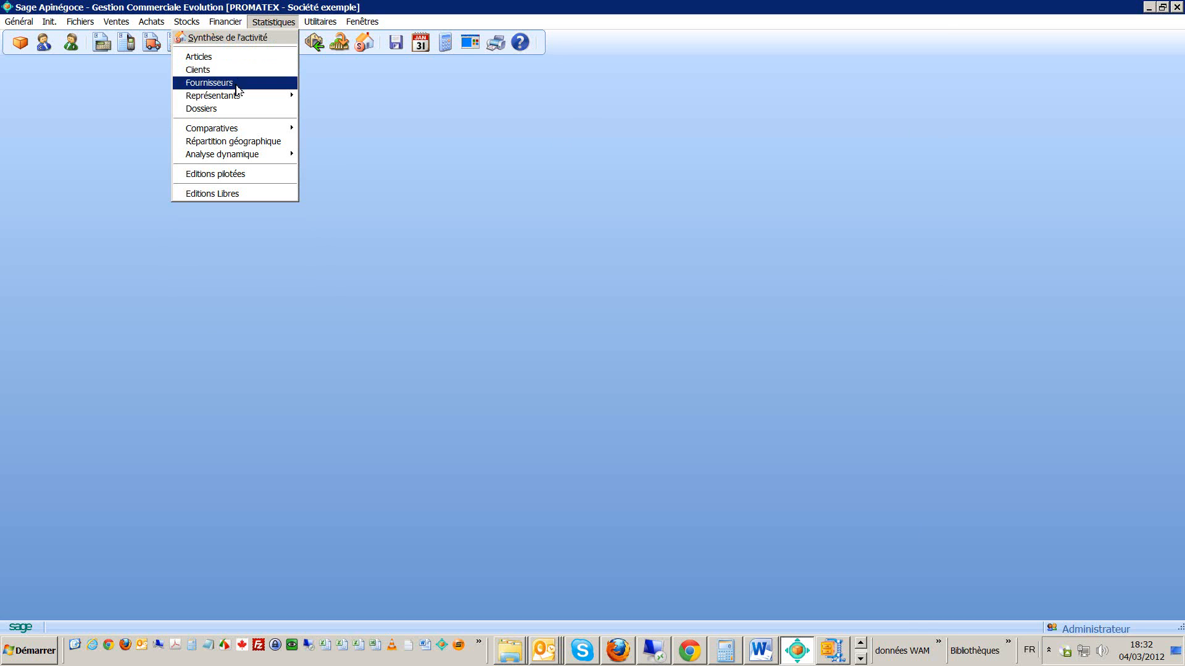
mouse_move(233, 98)
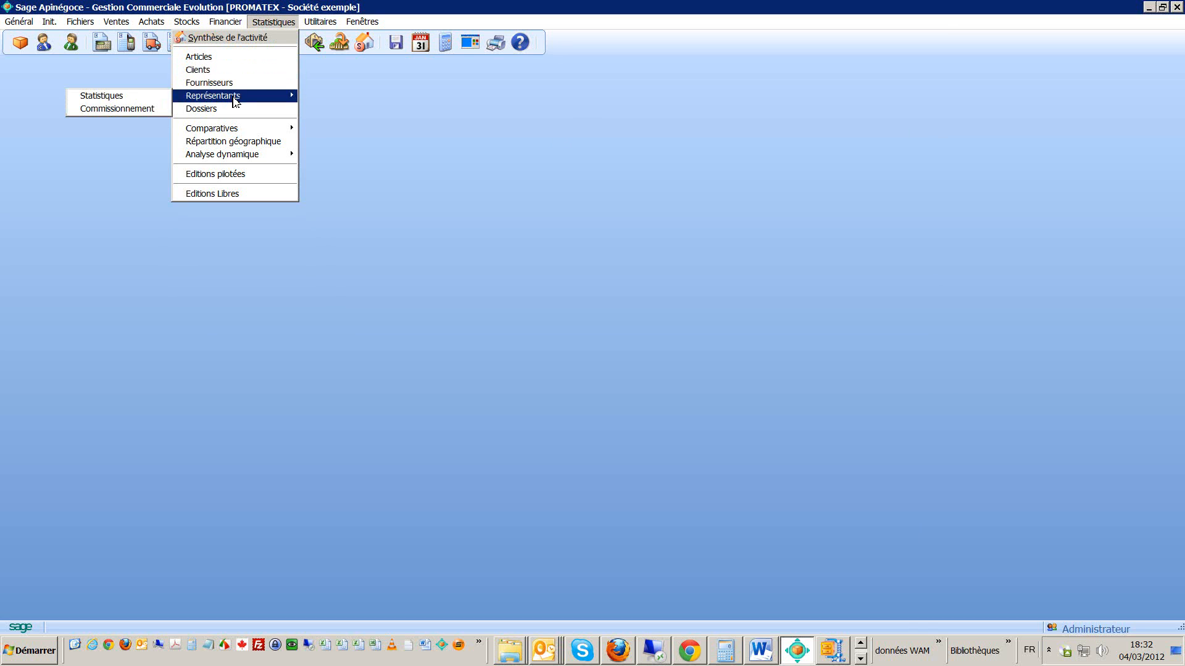
left_click(99, 109)
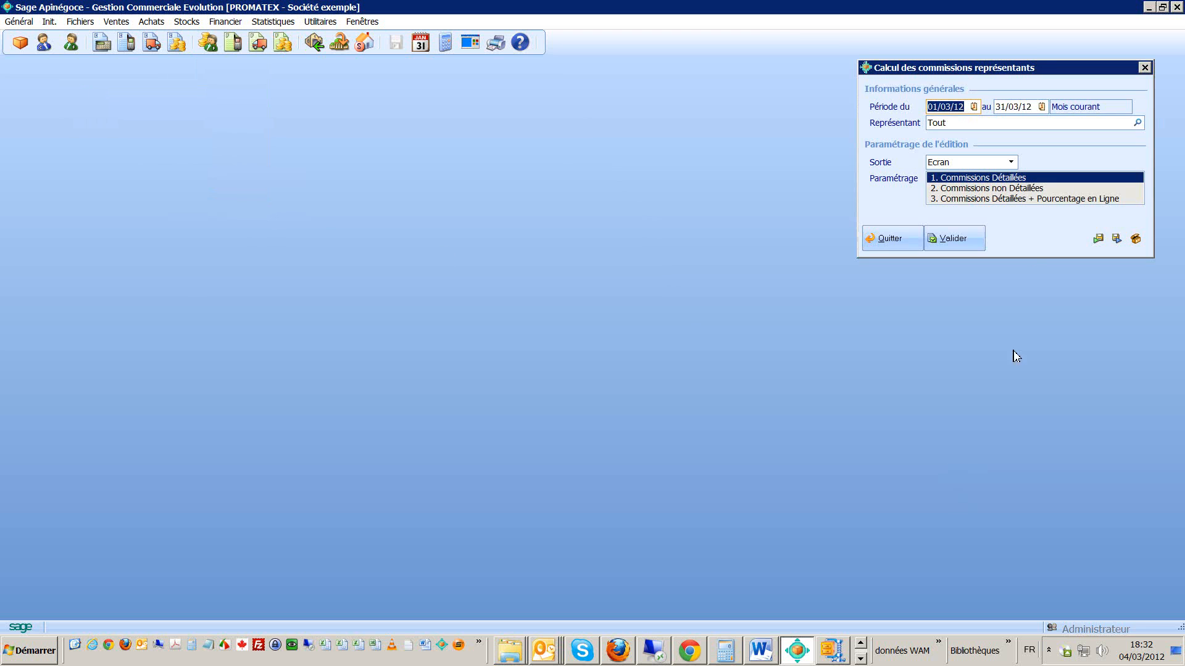
left_click_drag(1036, 70, 764, 129)
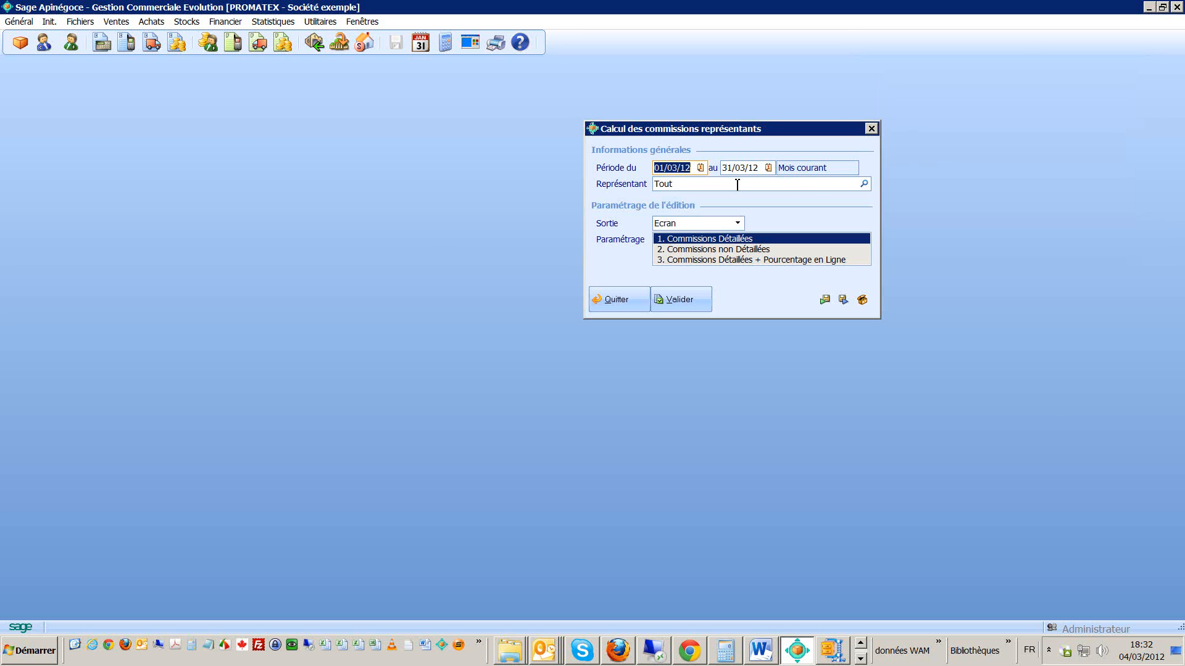
type("0")
left_click(695, 185)
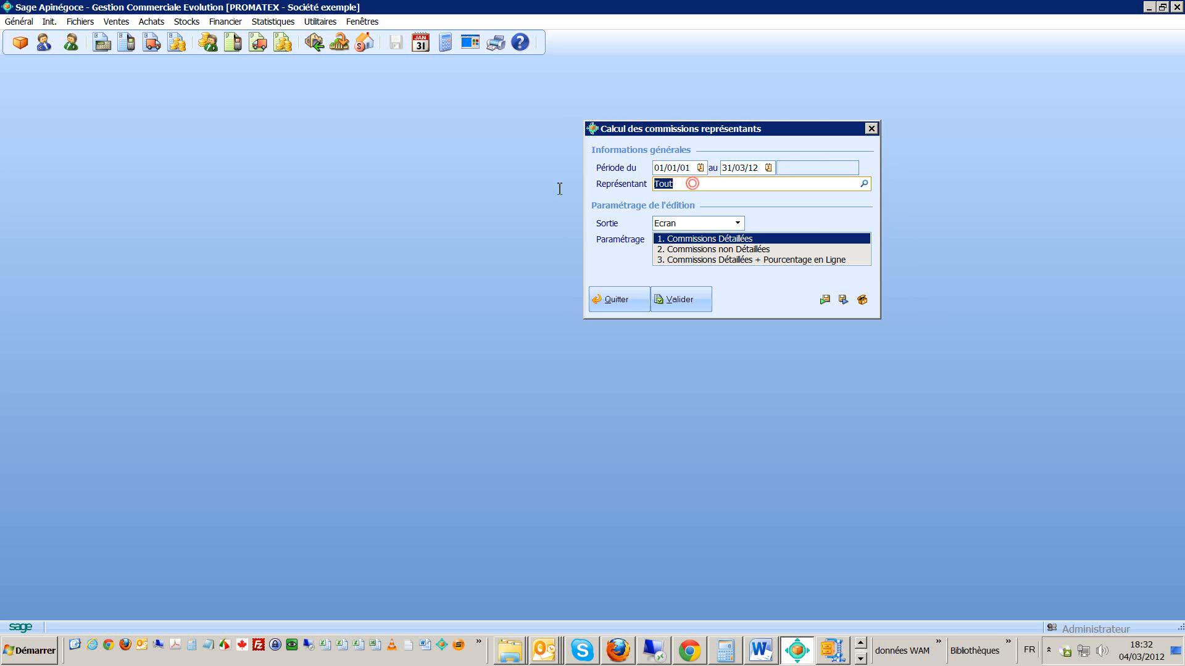
type("1")
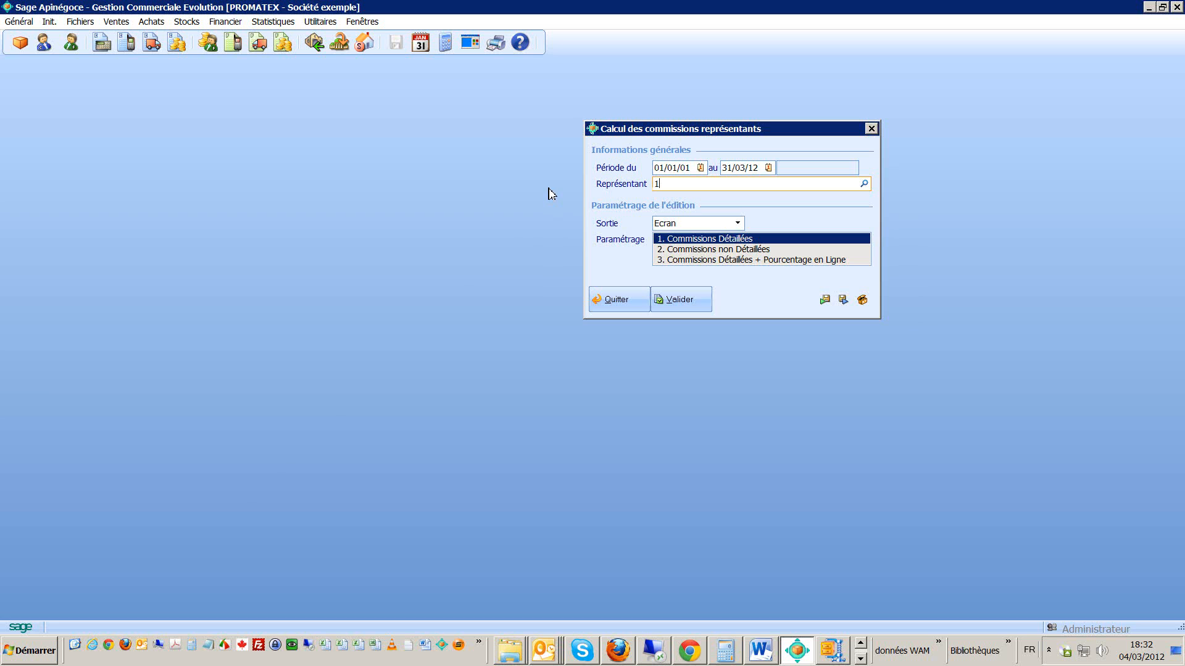
left_click(683, 302)
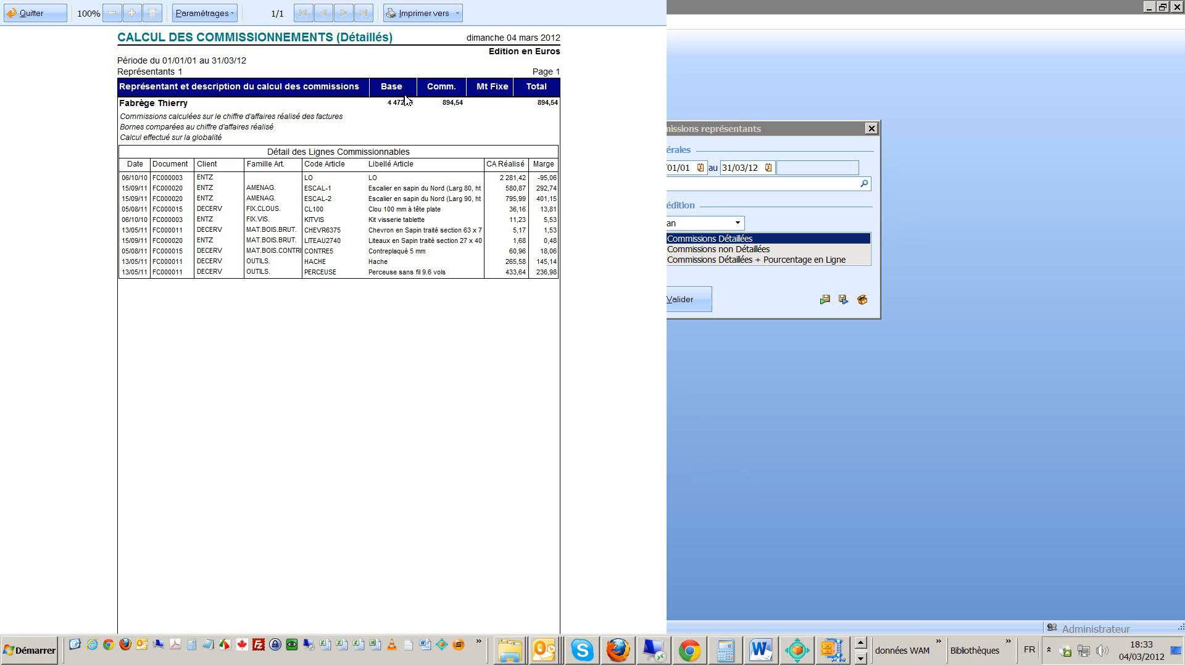
Step: Close the commission report of representative code 1 and the commission calculation
left_click(30, 12)
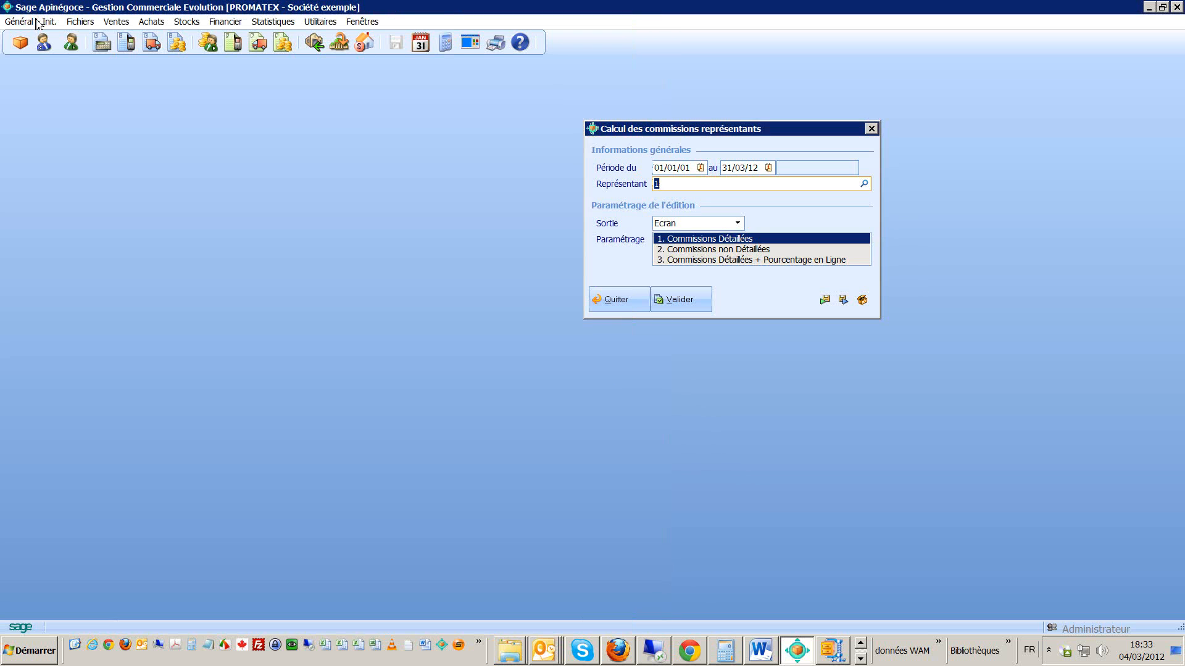
left_click(622, 307)
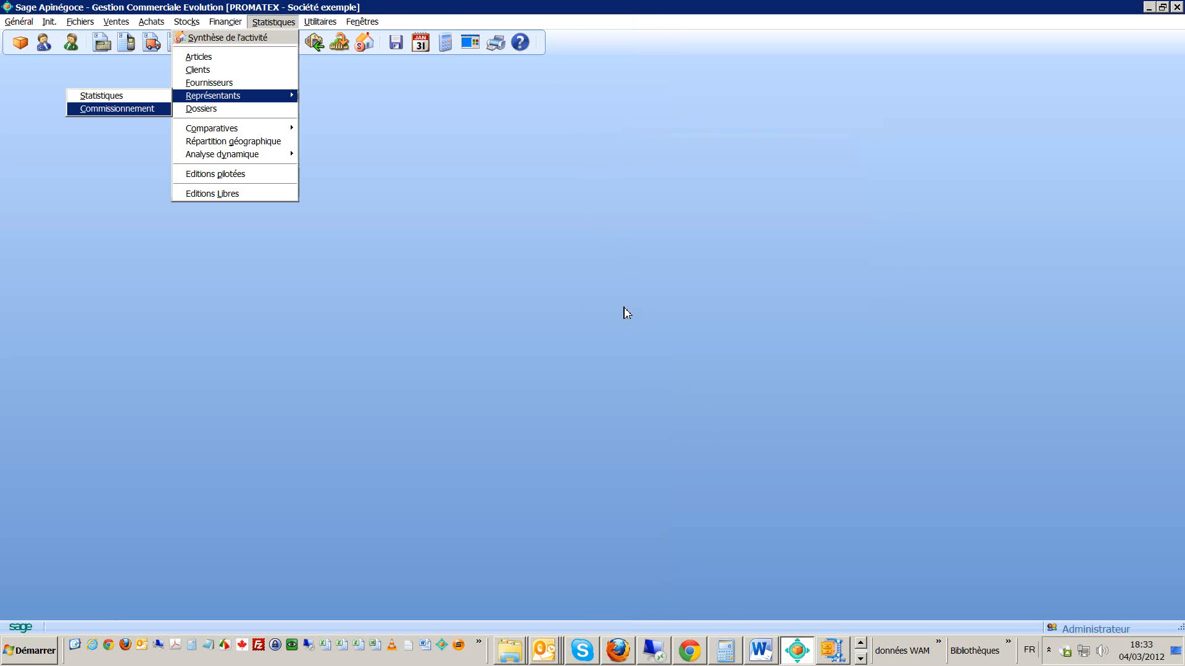
left_click(439, 330)
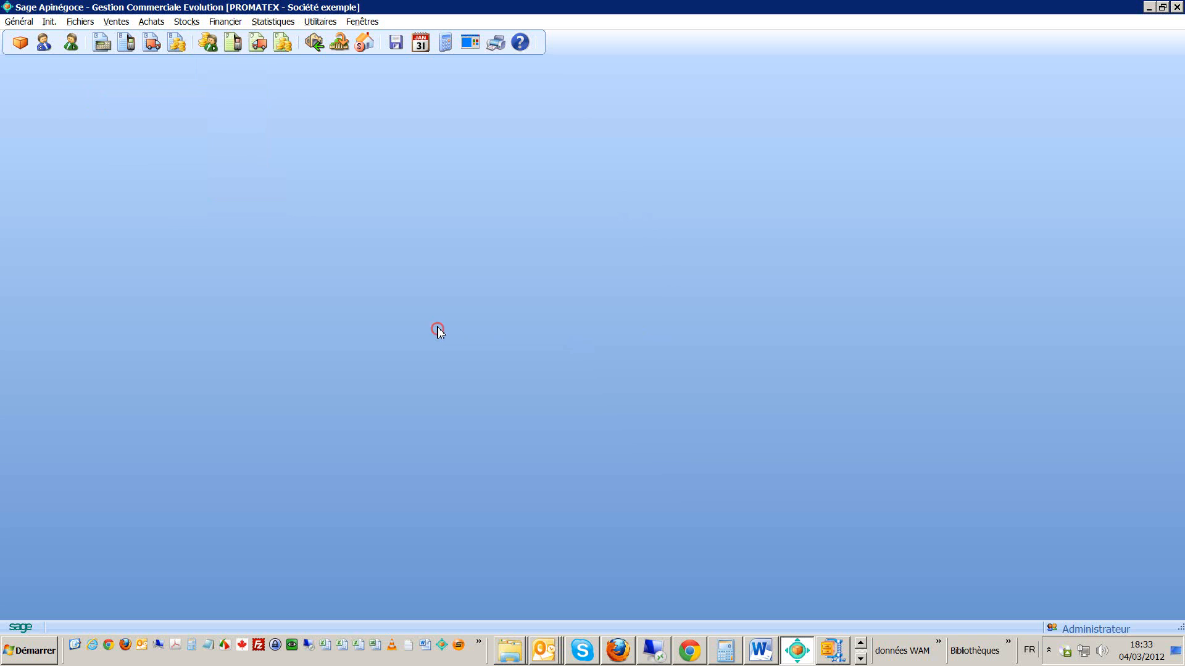
Step: Open the customer invoice dated 06/10/10 from the invoice list, dismiss the accounting-transfer notice, and enlarge the invoice window
left_click(177, 44)
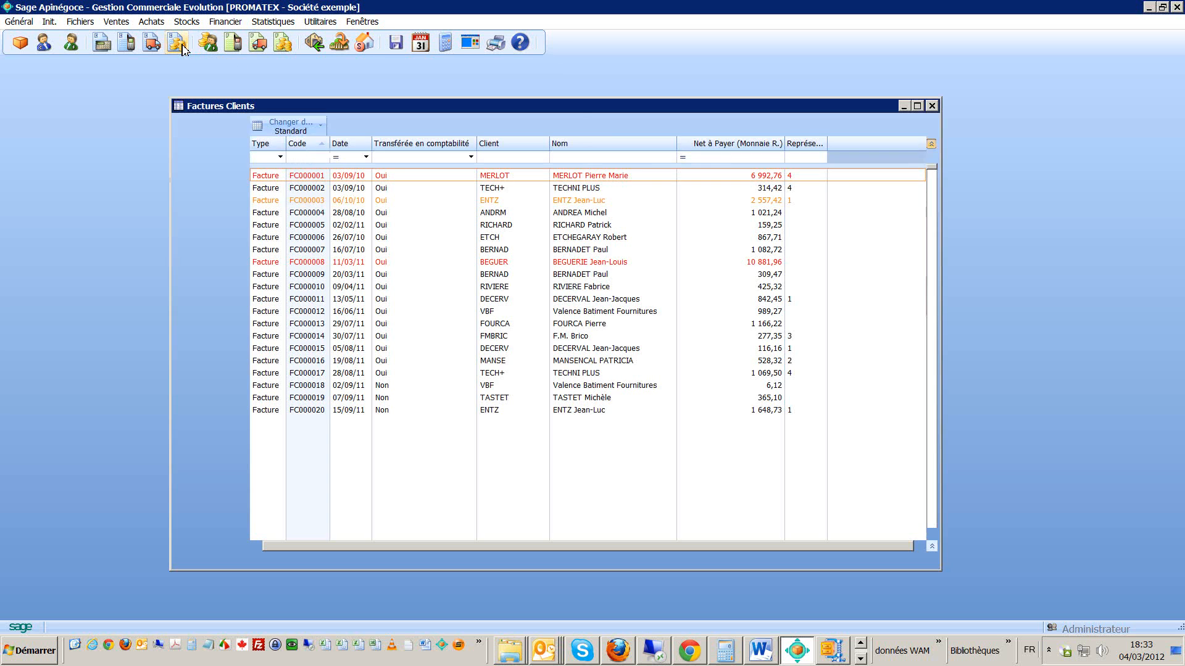
double_click(581, 202)
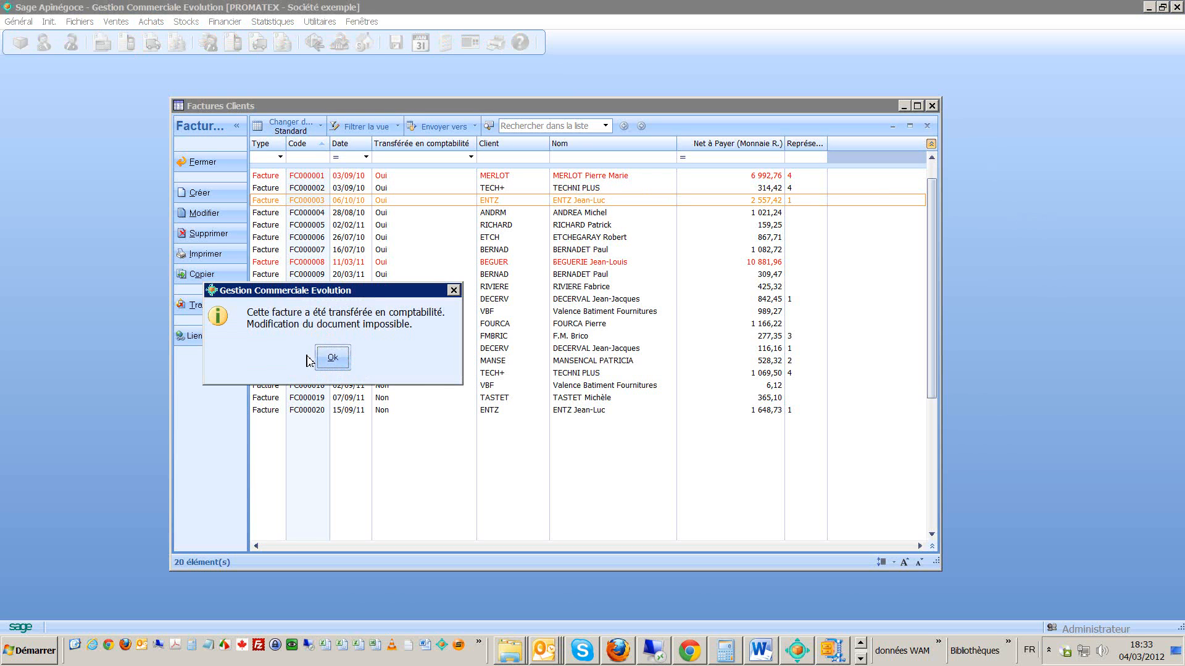
left_click(333, 358)
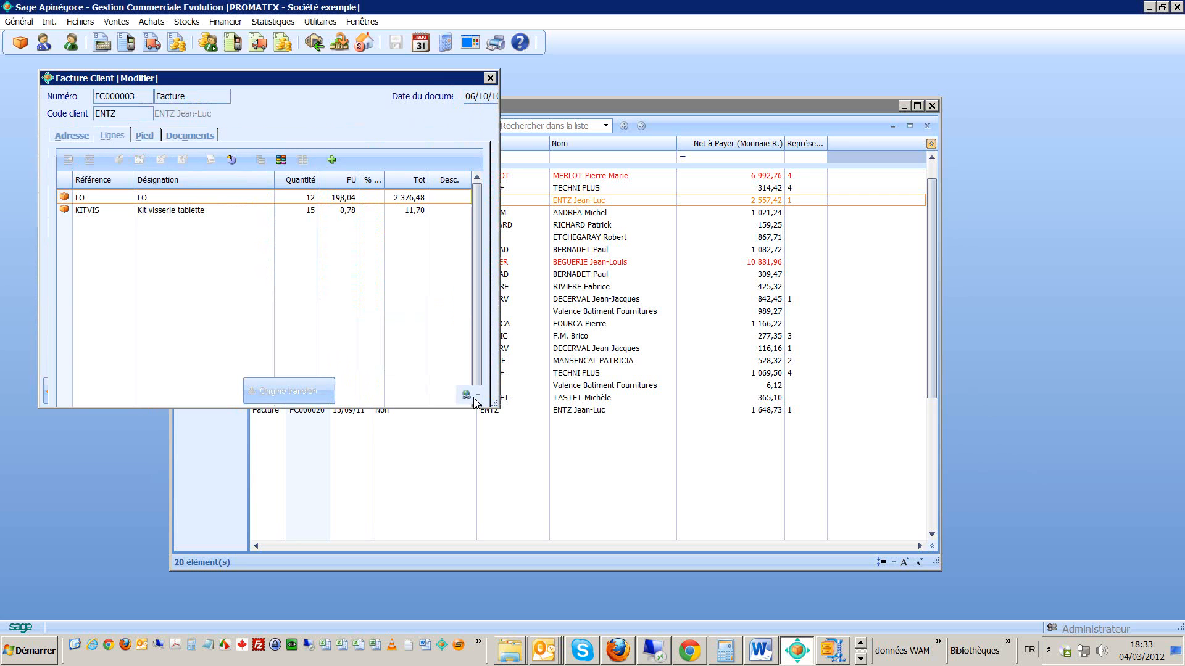
left_click_drag(496, 404, 862, 486)
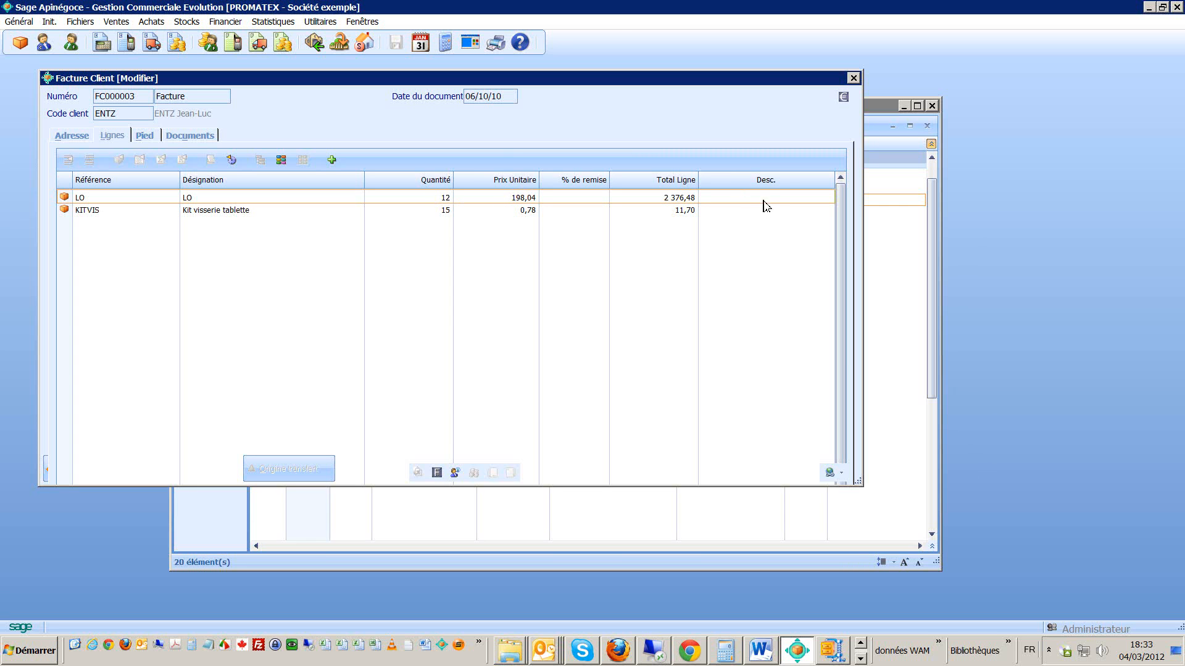
Step: Look through the fields that can be added as columns to the invoice lines, and close the field list without adding any
right_click(746, 190)
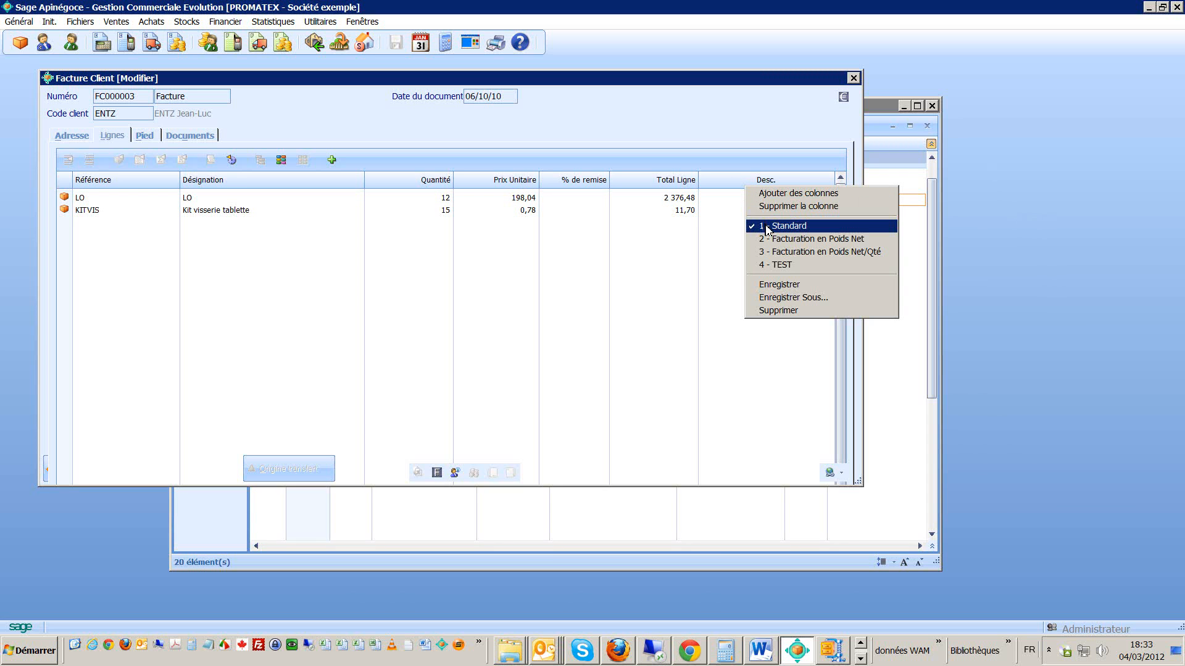
left_click(772, 195)
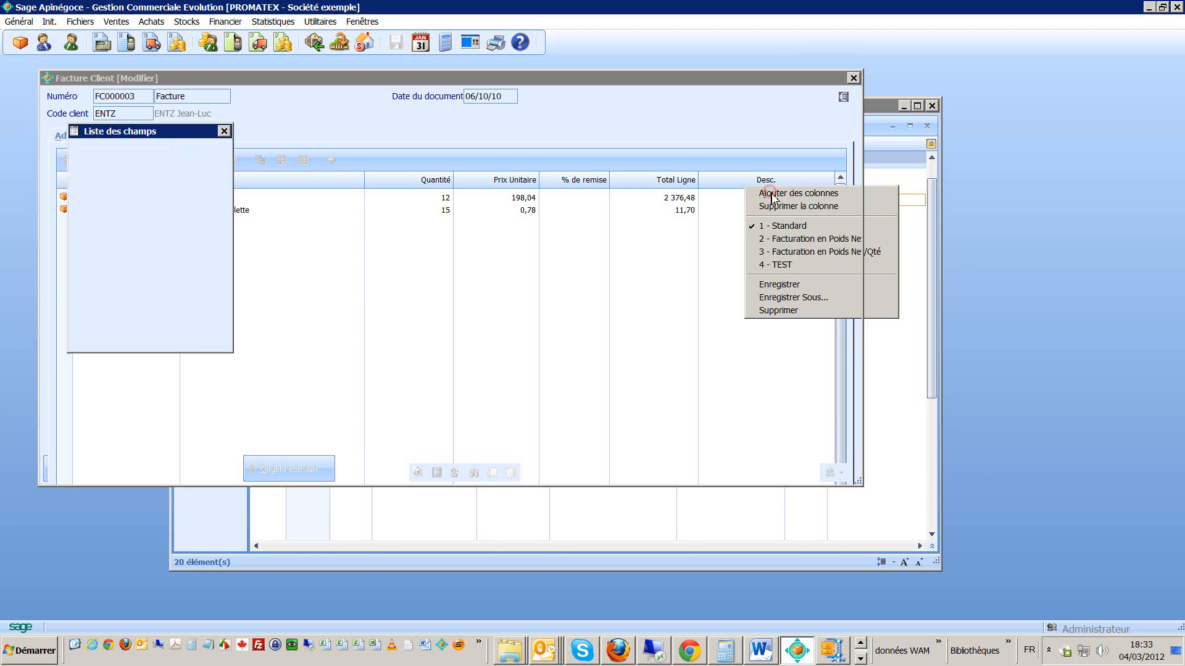
mouse_move(217, 208)
left_mouse_down()
mouse_move(232, 287)
mouse_move(222, 195)
left_mouse_up()
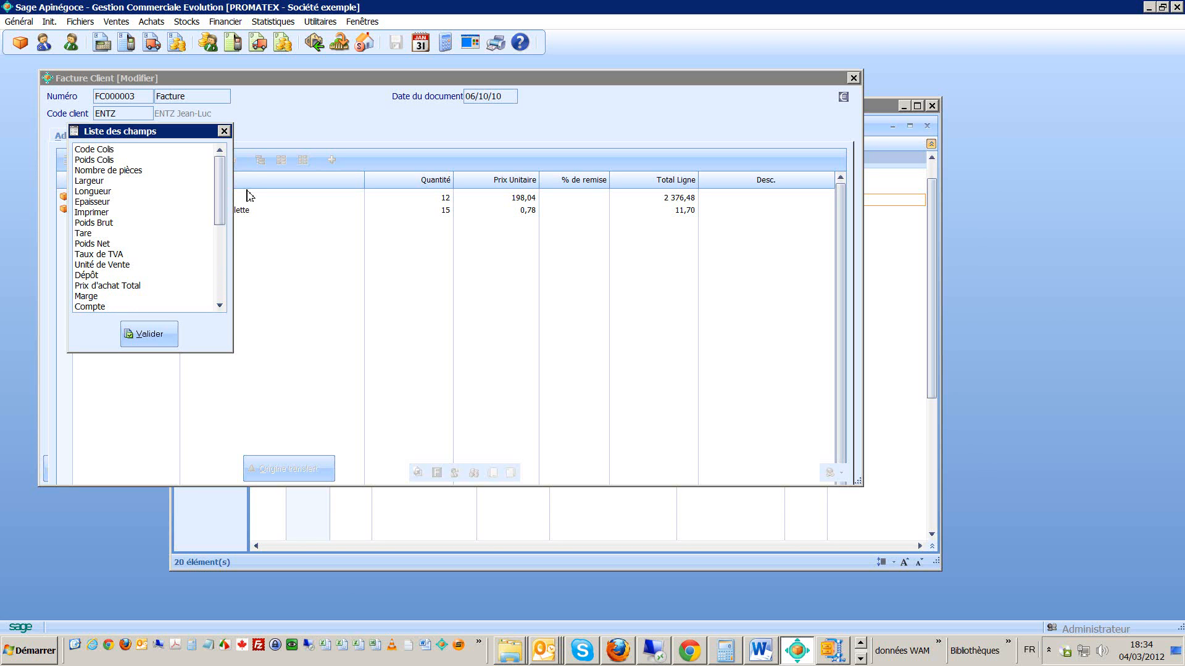
mouse_move(223, 175)
left_mouse_down()
mouse_move(220, 287)
mouse_move(228, 192)
left_mouse_up()
left_click(224, 132)
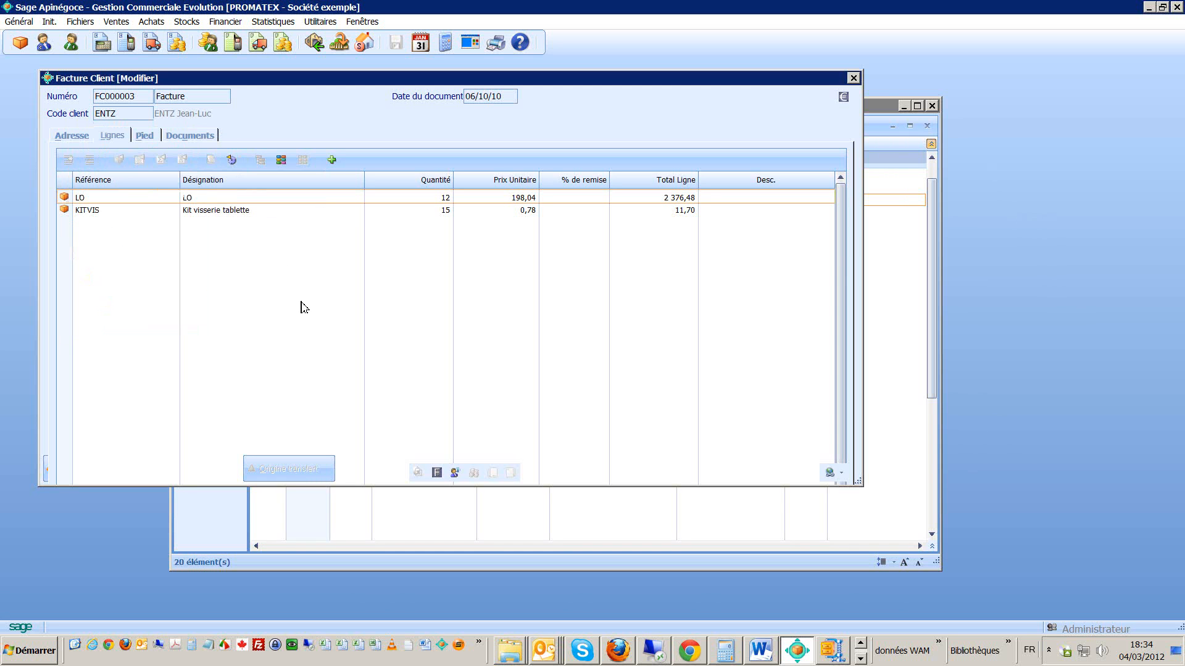